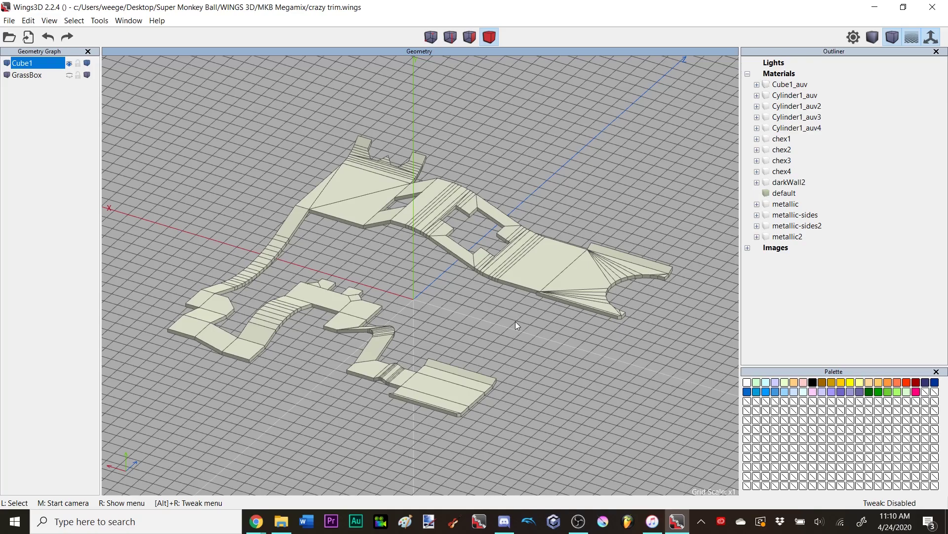
Examine the Cube1 track's shape from several angles, including a top-down view and a close-up of the cross-shaped opening
middle_click(515, 321)
left_click(443, 229)
left_click(442, 229)
left_click(443, 229)
key("a")
key("space")
middle_click(436, 227)
left_click(445, 227)
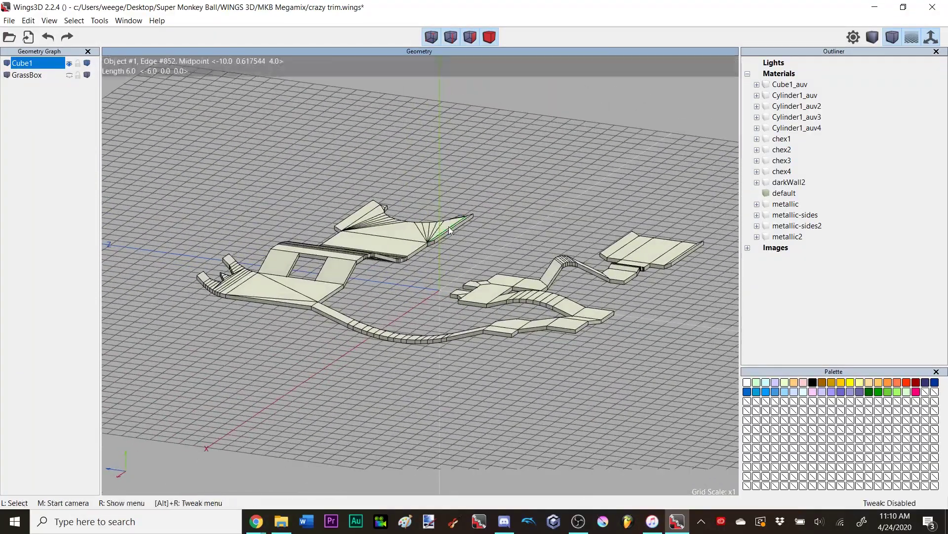
middle_click(450, 229)
left_click(449, 228)
middle_click(448, 227)
left_click(449, 228)
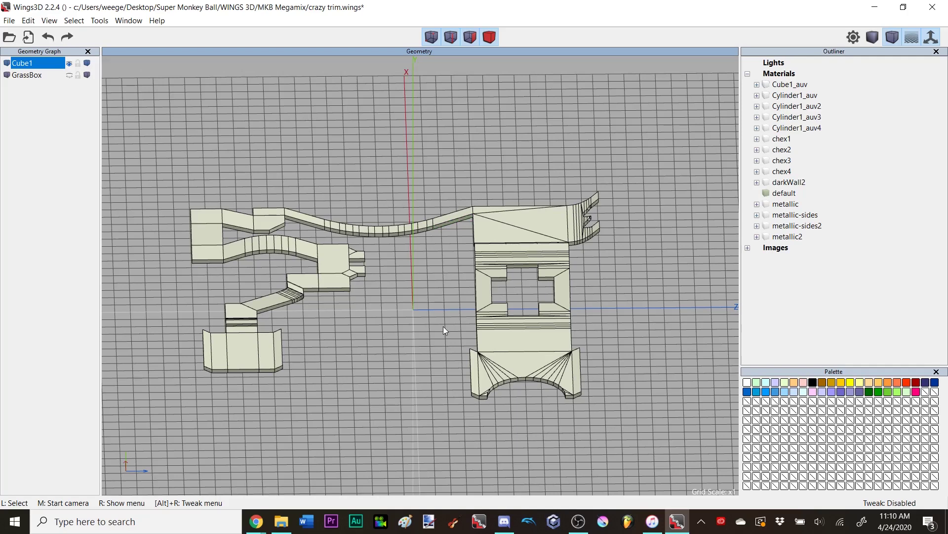
scroll(443, 327, "up", 5)
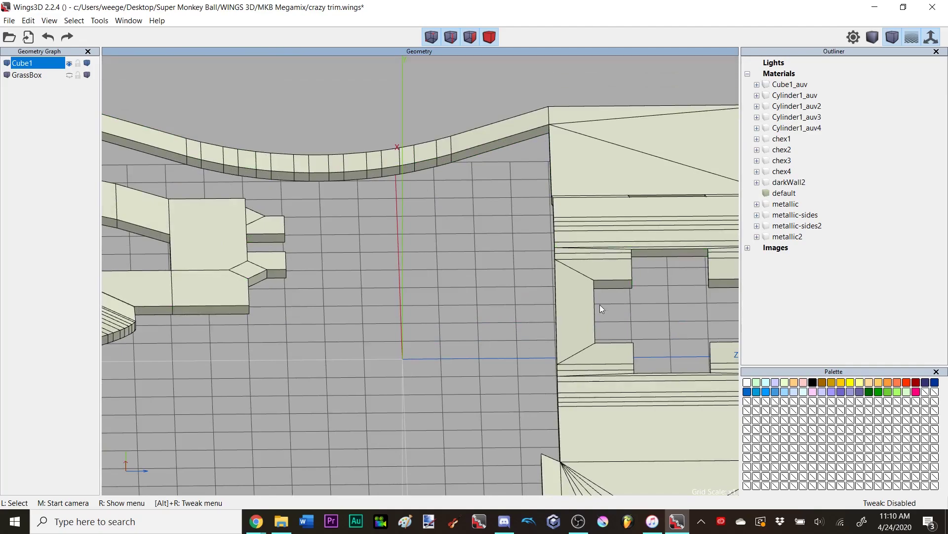
scroll(585, 311, "down", 5)
scroll(570, 311, "up", 3)
middle_click(505, 335)
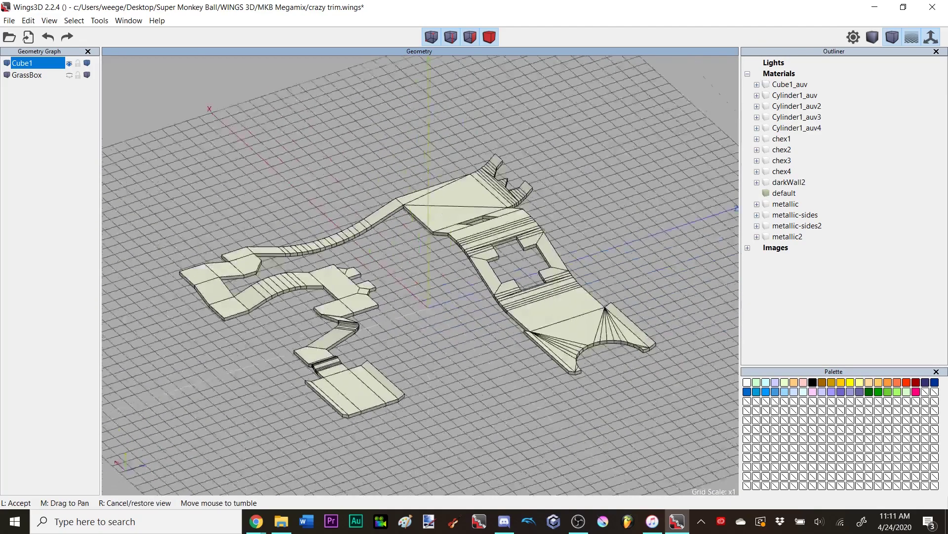
left_click(505, 335)
Select all faces of the Cube1 track and start UV mapping on them
left_click(470, 37)
key("ctrl+a")
right_click(587, 171)
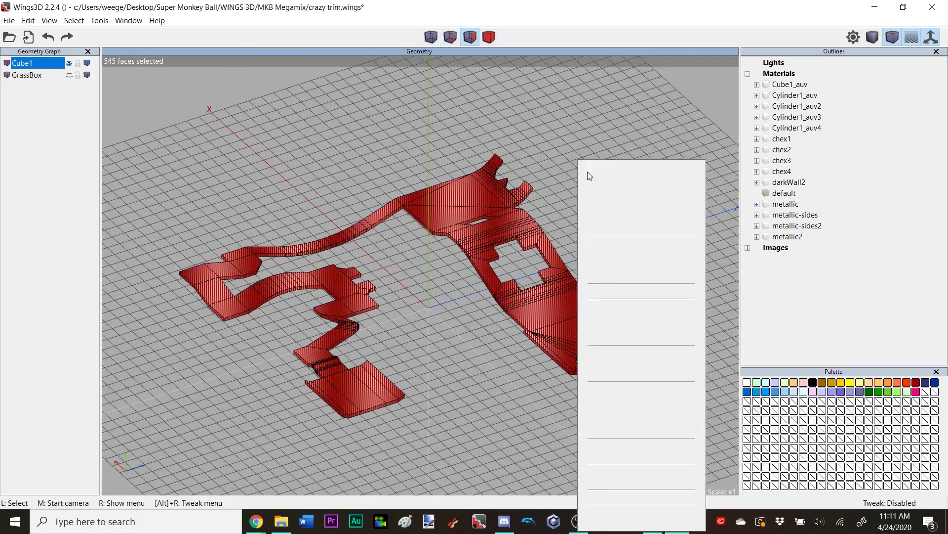
left_click(613, 512)
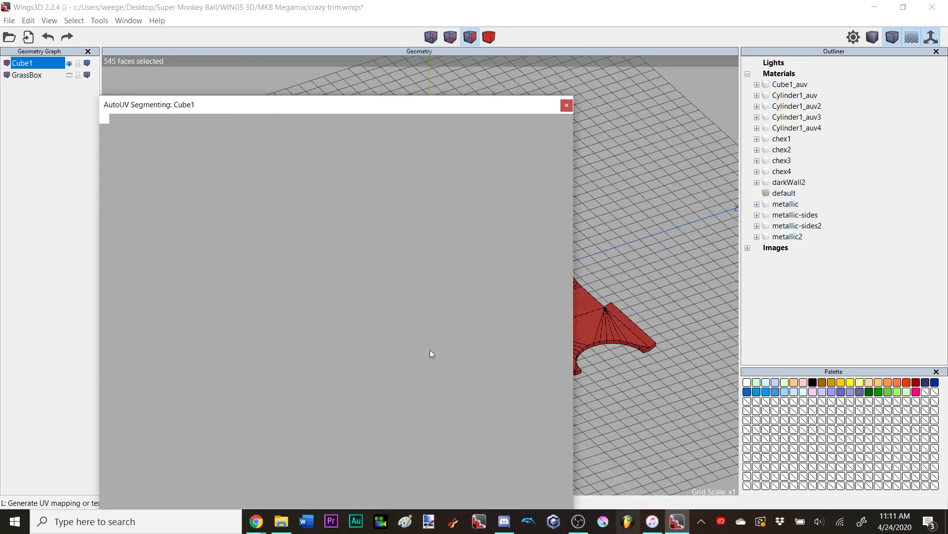
Segment all selected faces into UV charts automatically and continue to generate the UV layout
right_click(388, 245)
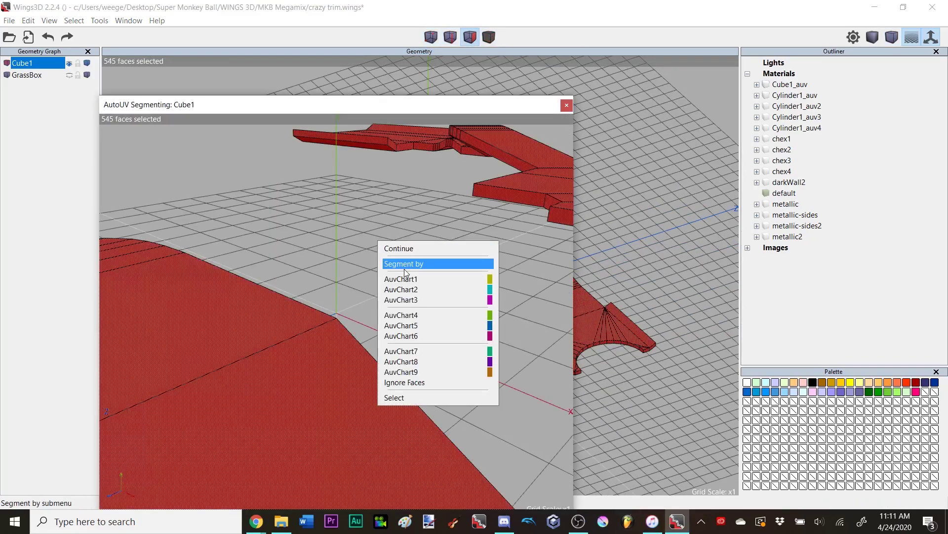
left_click(415, 265)
left_click(428, 269)
scroll(402, 240, "down", 5)
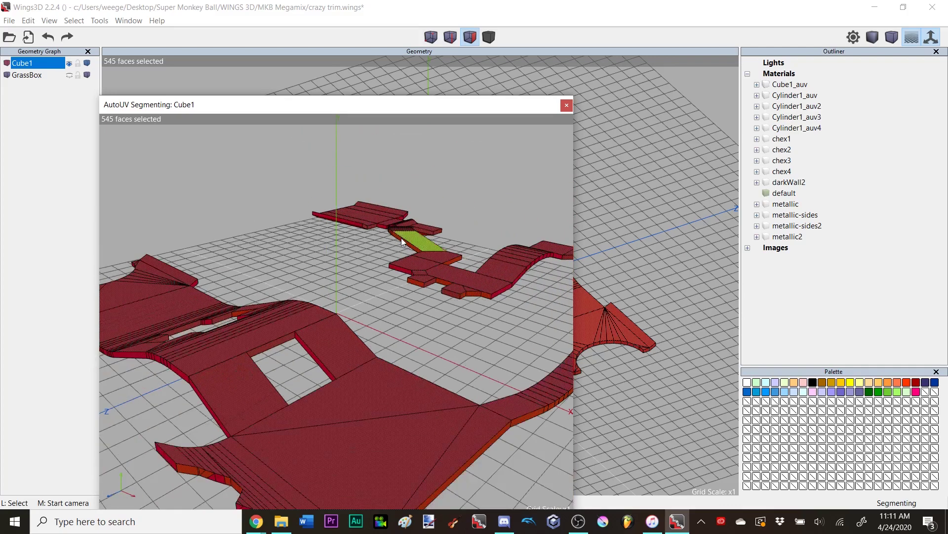
right_click(400, 238)
left_click(408, 240)
left_click(418, 253)
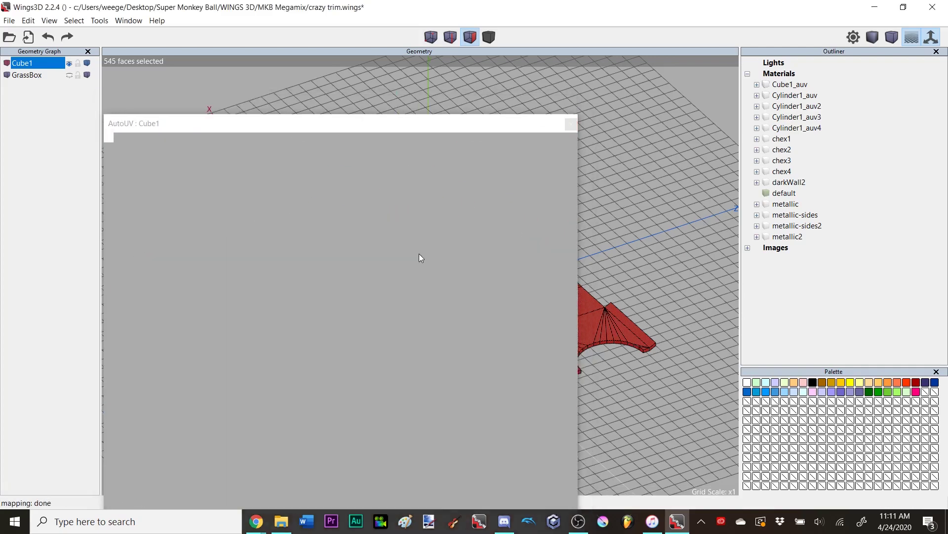
Scale all UV charts with Max Uniform and apply Normalize Sizes to them
scroll(418, 254, "up", 2)
right_click(414, 252)
left_click(424, 266)
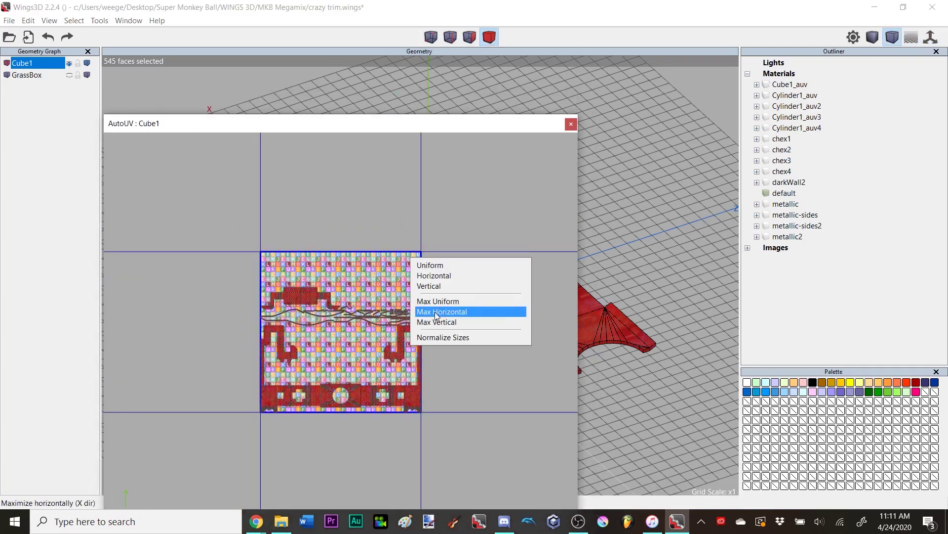
left_click(442, 301)
scroll(459, 247, "down", 2)
scroll(459, 244, "up", 3)
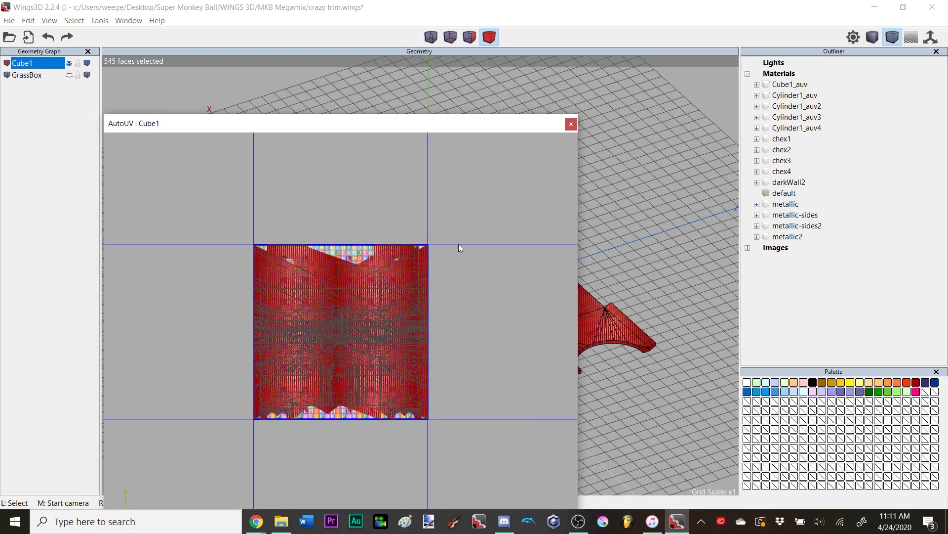
right_click(459, 244)
left_click(466, 257)
left_click(508, 333)
Scale all UV charts up uniformly and dock the AutoUV window with the Geometry view
scroll(470, 259, "down", 3)
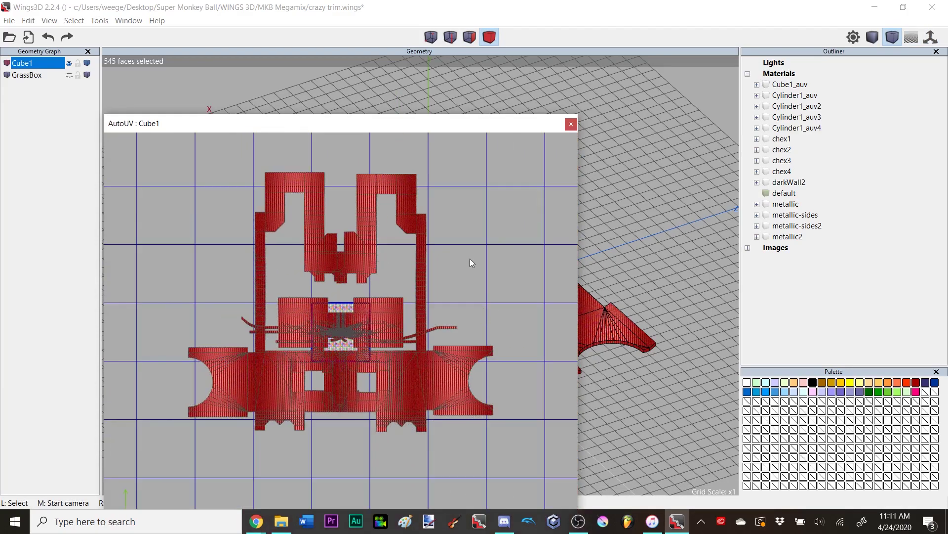
right_click(470, 259)
left_click(474, 271)
left_click(475, 272)
left_click(458, 153)
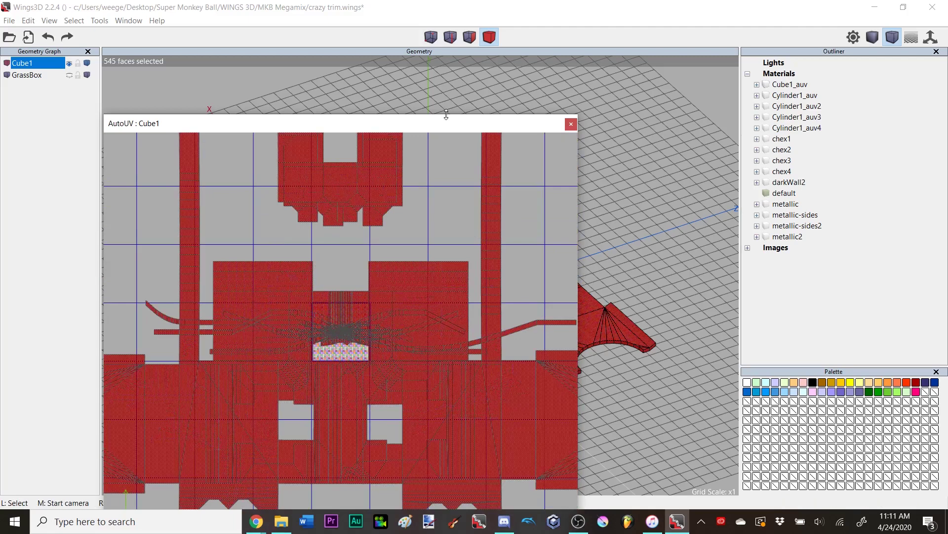
left_click_drag(446, 123, 658, 136)
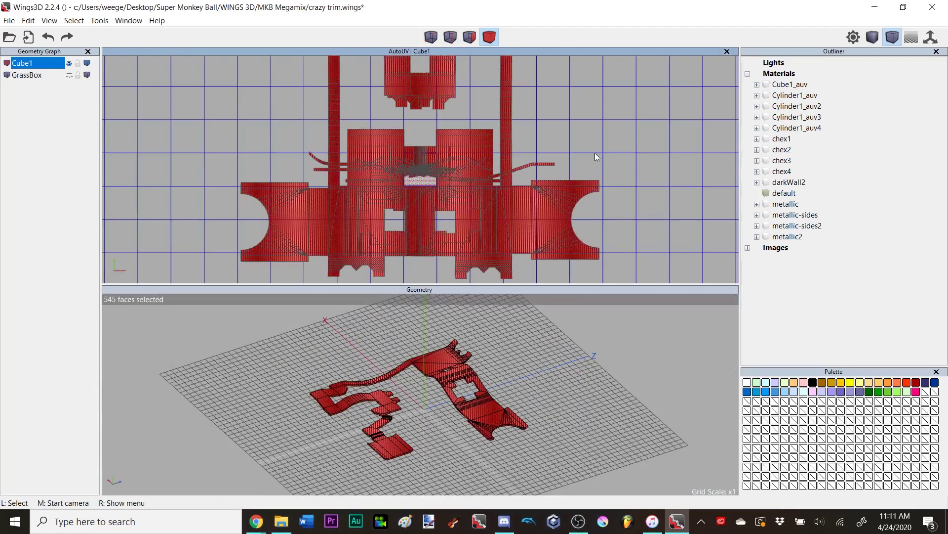
Assign the darkWall2 material to all faces of the track and clear the selection
right_click(566, 377)
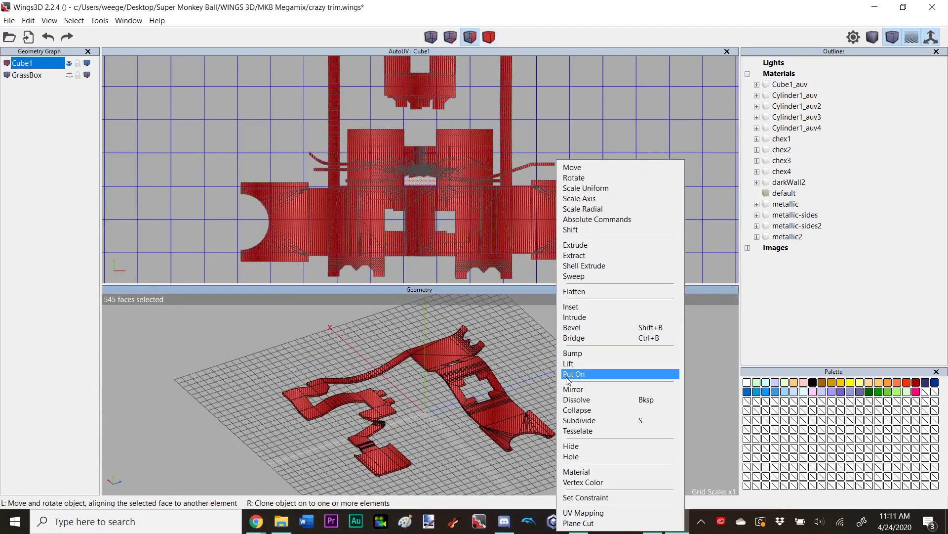
left_click(591, 474)
left_click(592, 469)
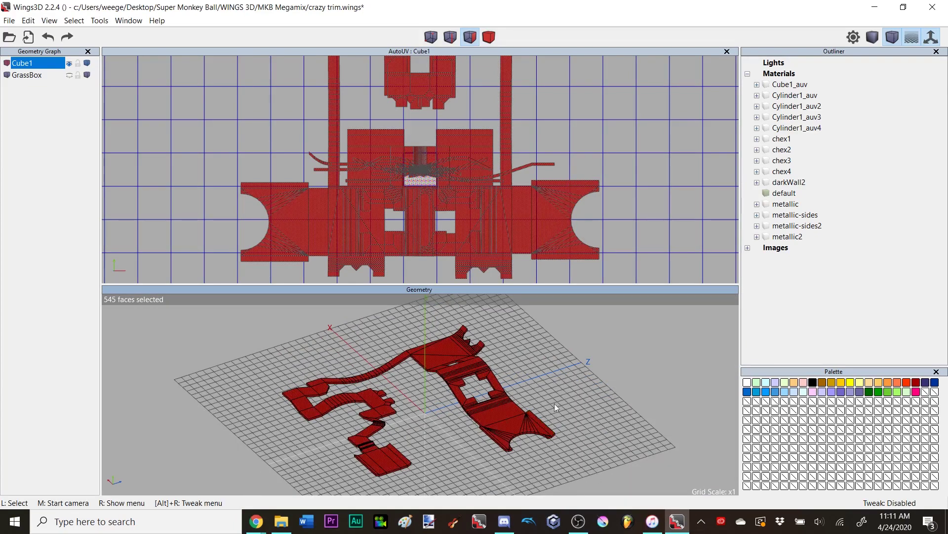
key("space")
Inspect the darkWall2 texture up close around the curved cutout at the track's end
left_click(502, 426)
key("a")
scroll(490, 380, "up", 5)
scroll(492, 377, "down", 5)
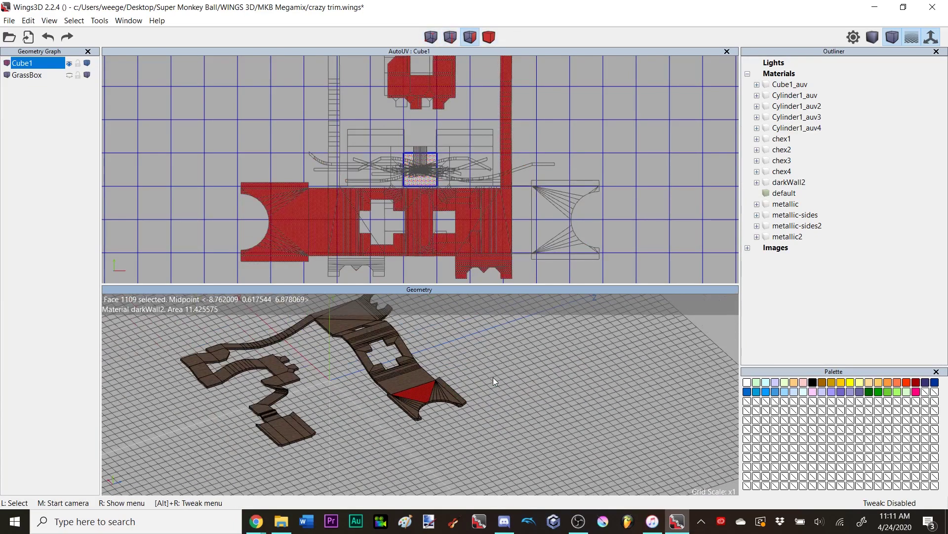
scroll(394, 390, "up", 8)
key("space")
scroll(490, 350, "down", 6)
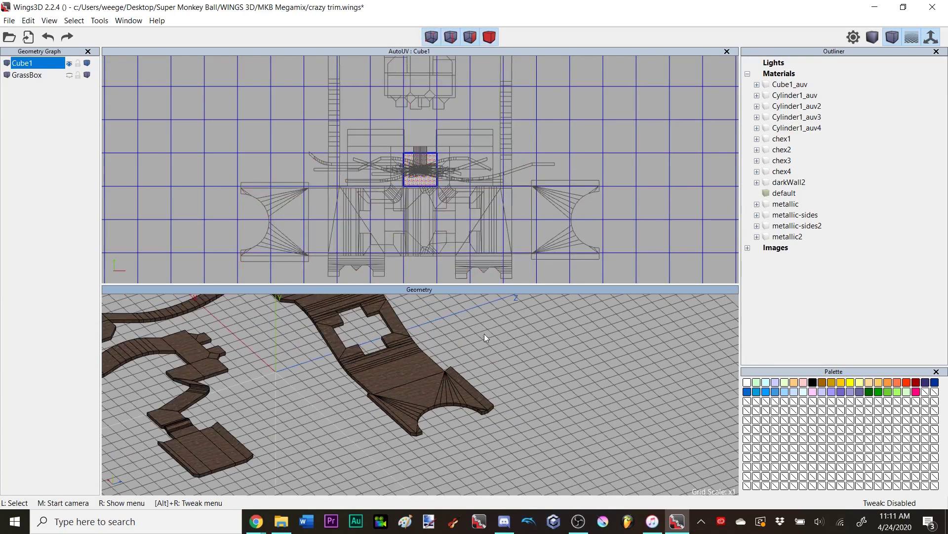
Select the UV charts of the track's upper surfaces and assign the brown checkered material to them
scroll(539, 105, "down", 3)
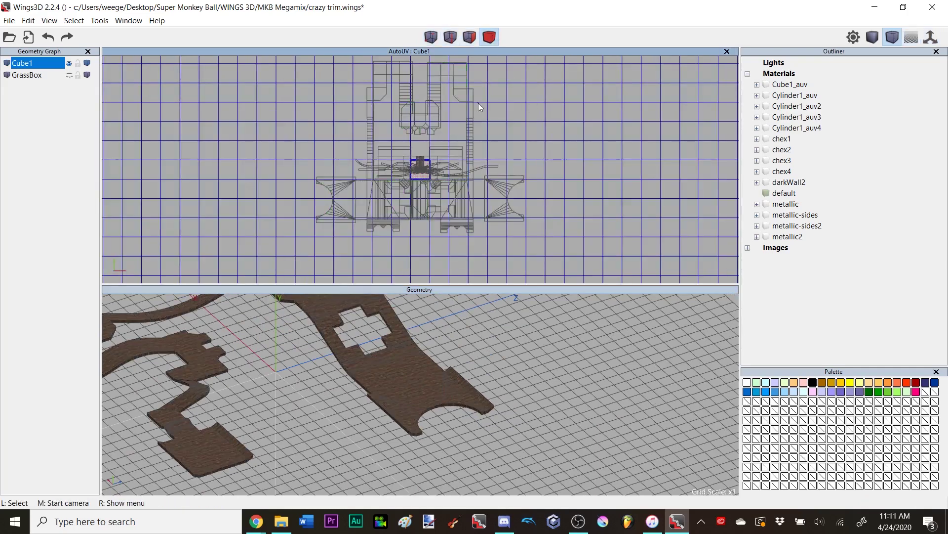
scroll(459, 91, "down", 1)
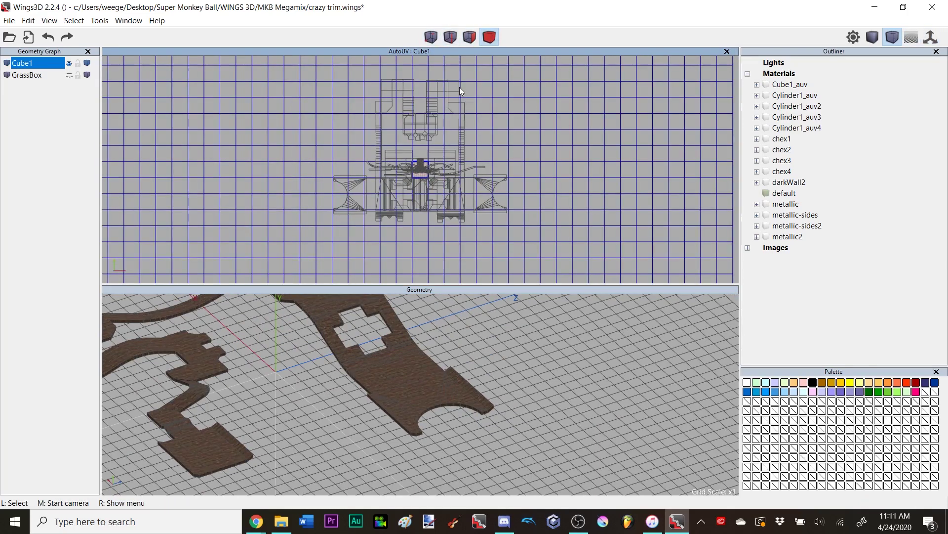
left_click(458, 94)
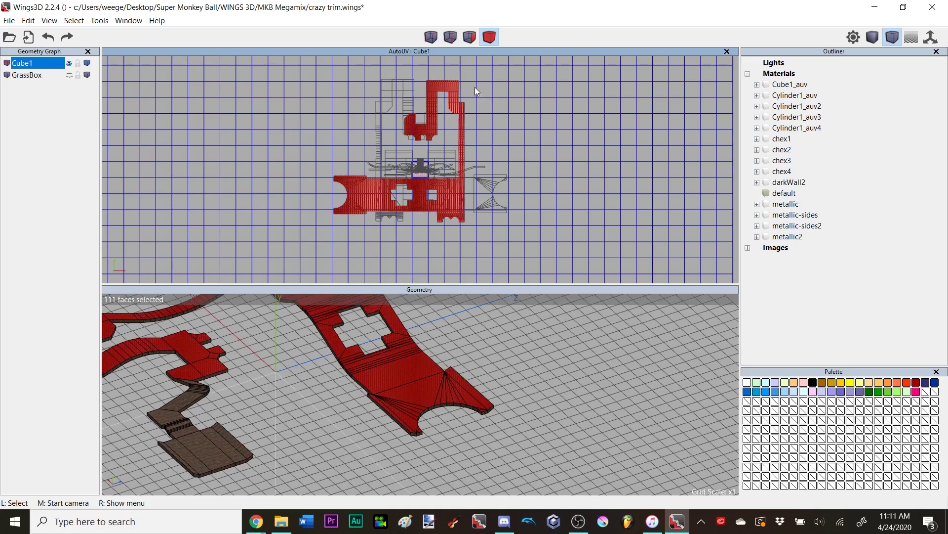
left_click(404, 158)
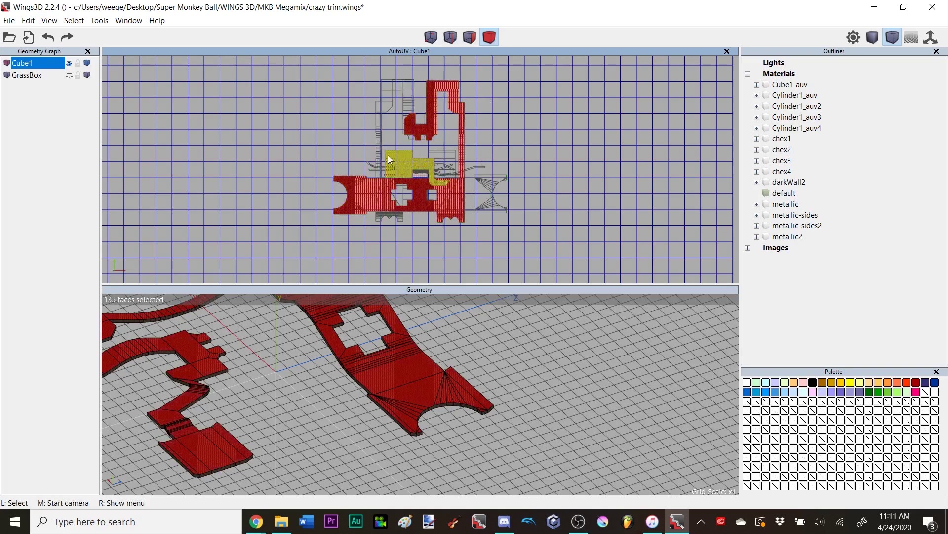
middle_click(441, 337)
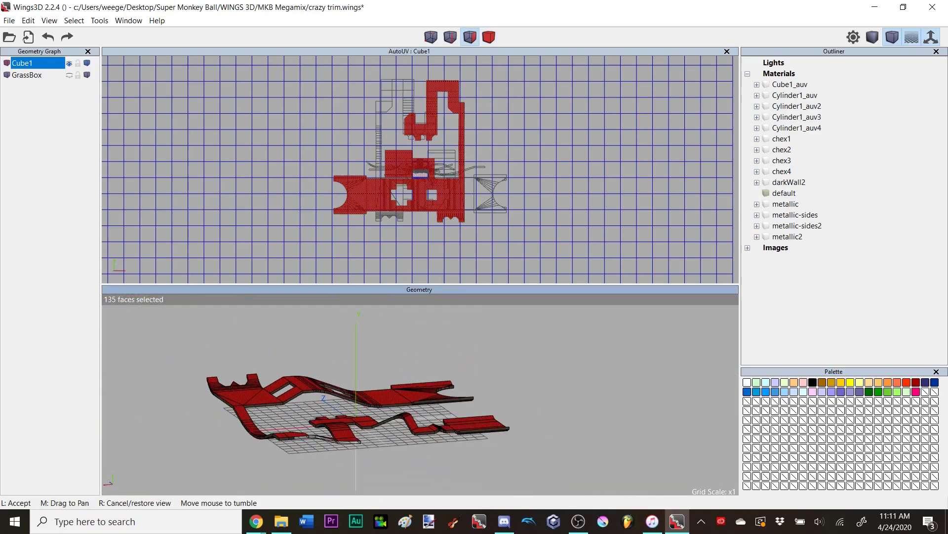
left_click(489, 381)
right_click(522, 388)
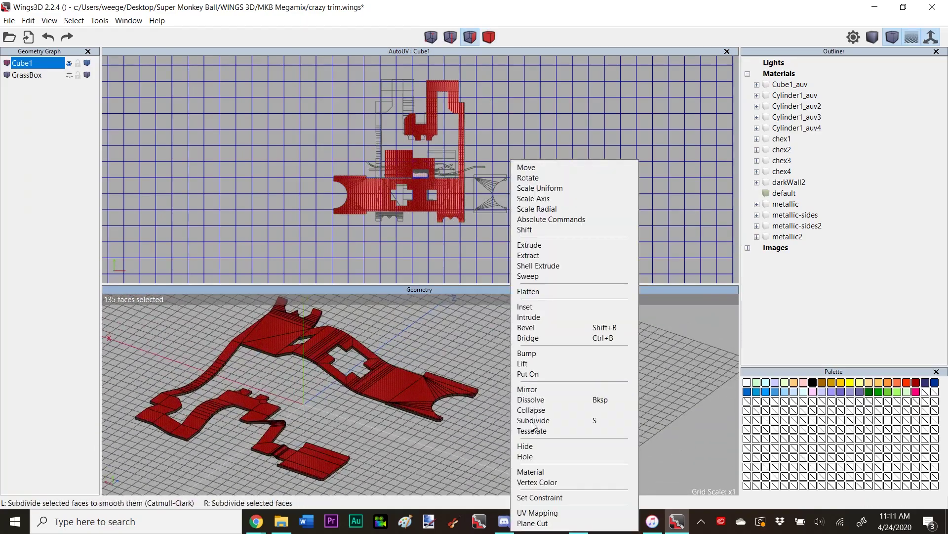
left_click(531, 472)
left_click(548, 433)
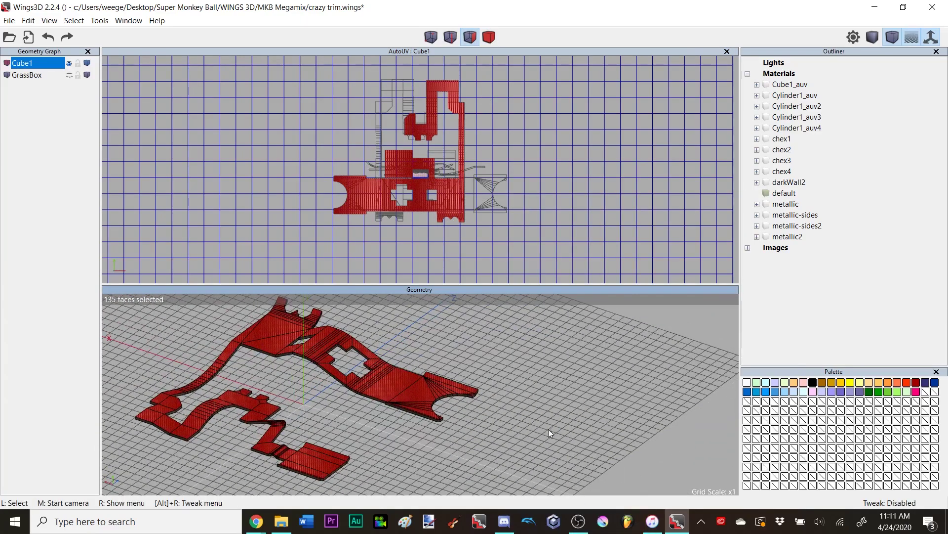
left_click(540, 430)
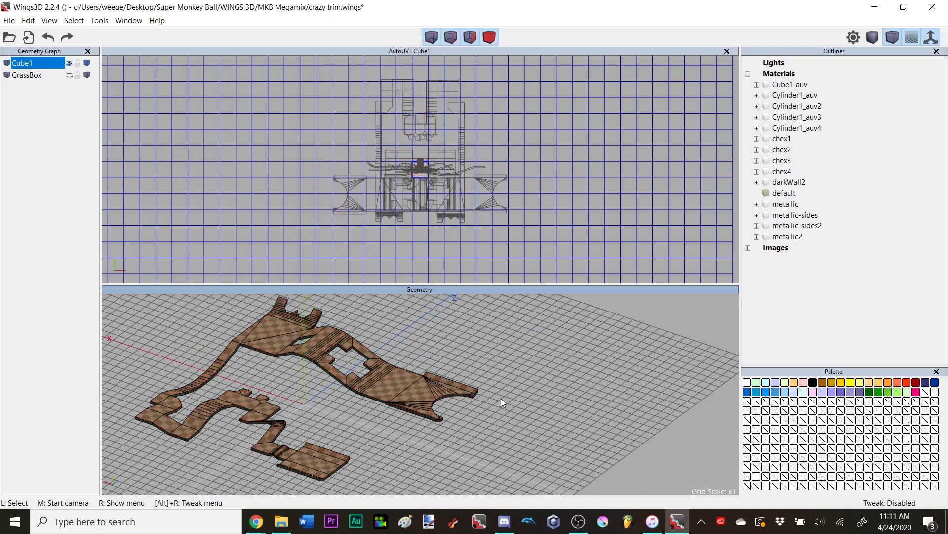
Select the four large UV charts covering the track's top and bottom surfaces and hide them in the UV layout
middle_click(478, 363)
left_click(476, 356)
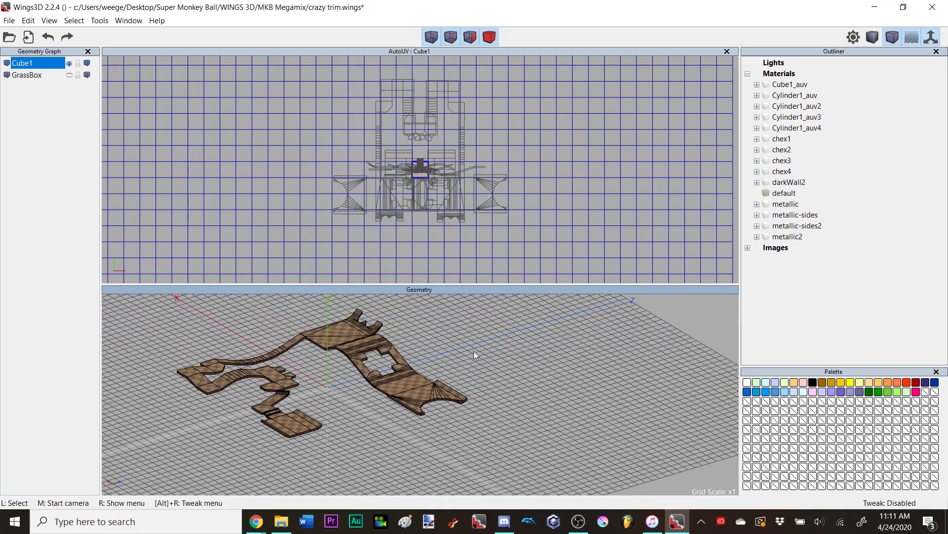
left_click(490, 39)
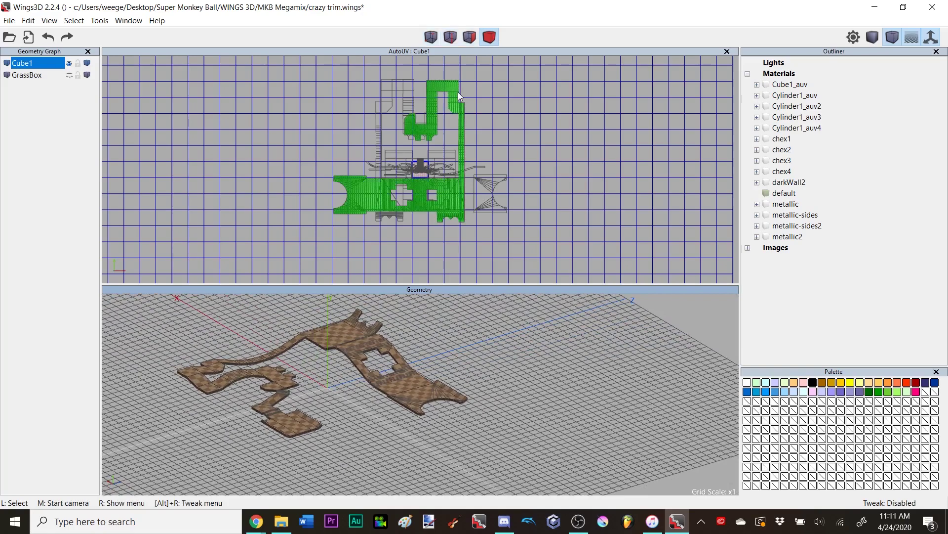
left_click(459, 92)
left_click(406, 92)
middle_click(403, 374)
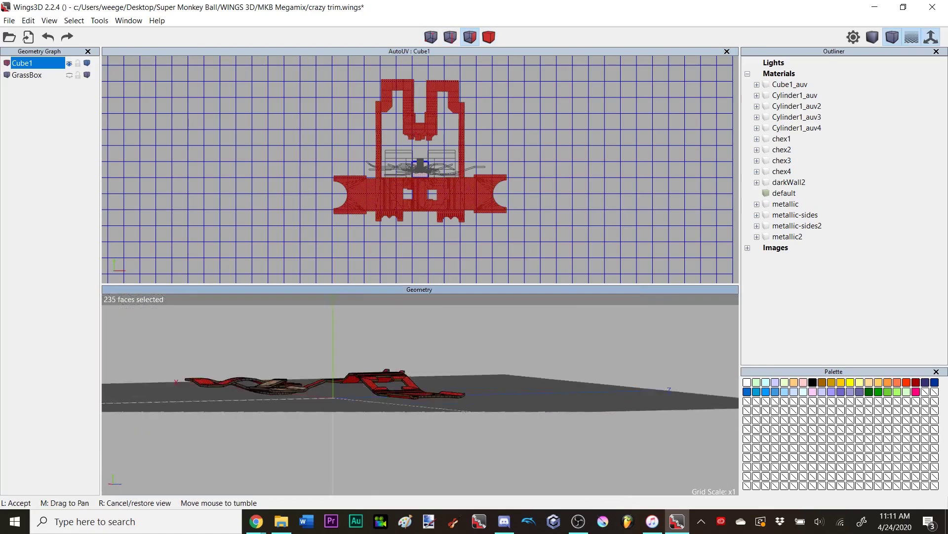
left_click(398, 170)
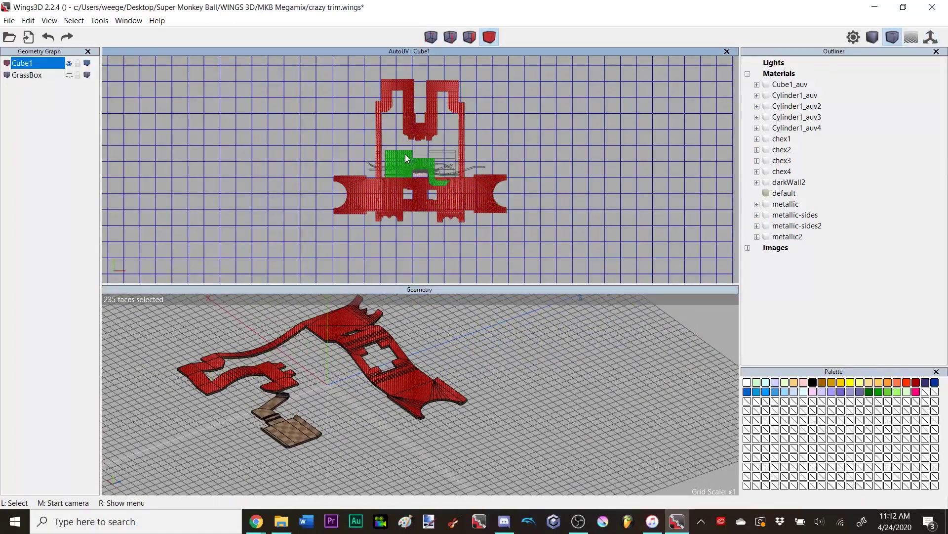
left_click(406, 154)
left_click(441, 158)
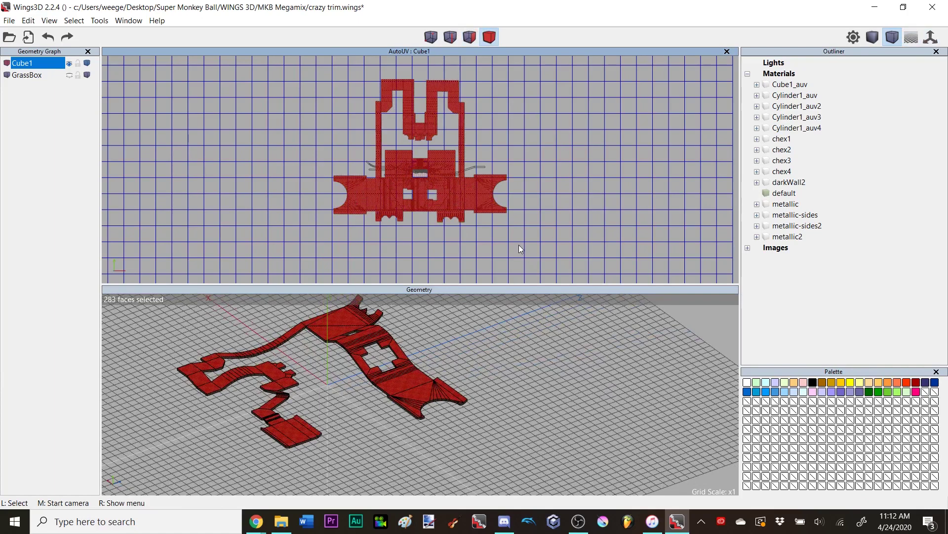
scroll(428, 386, "up", 5)
middle_click(428, 385)
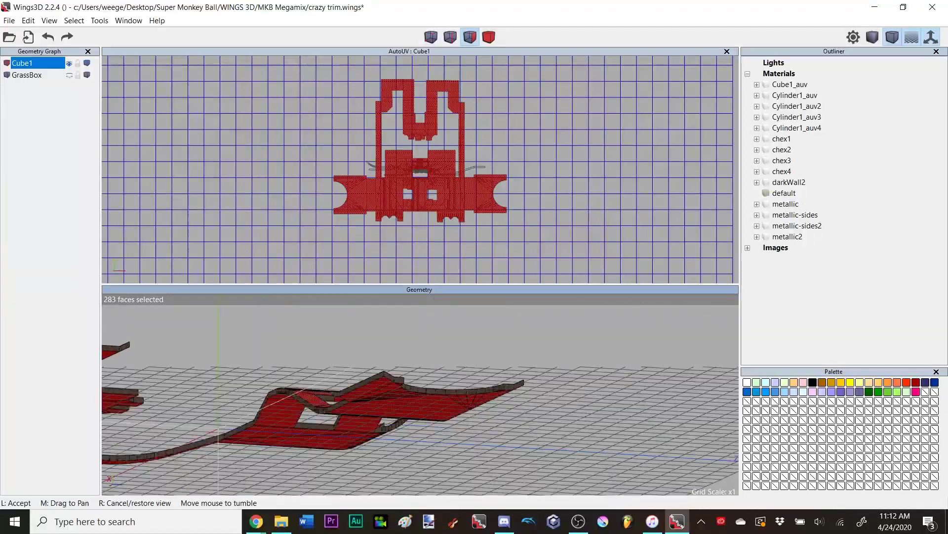
left_click(533, 375)
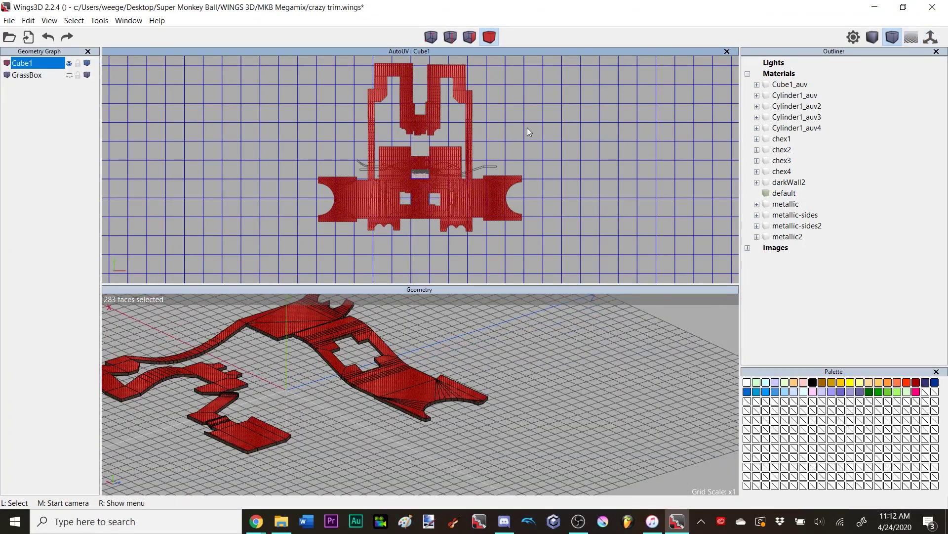
right_click(537, 118)
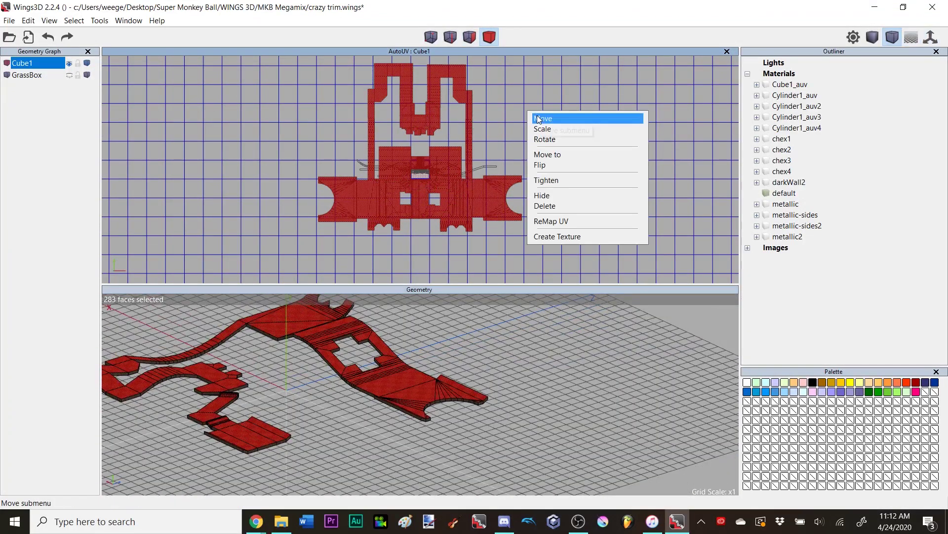
left_click(543, 197)
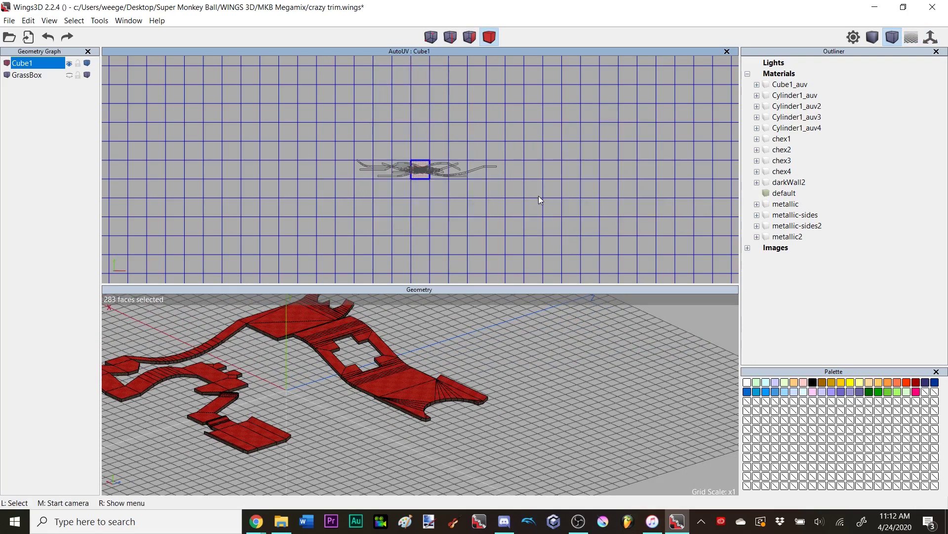
Select every top face of the track sharing the chex1 material, using Similar Material with the Materials option and unconnected faces included
scroll(474, 184, "up", 5)
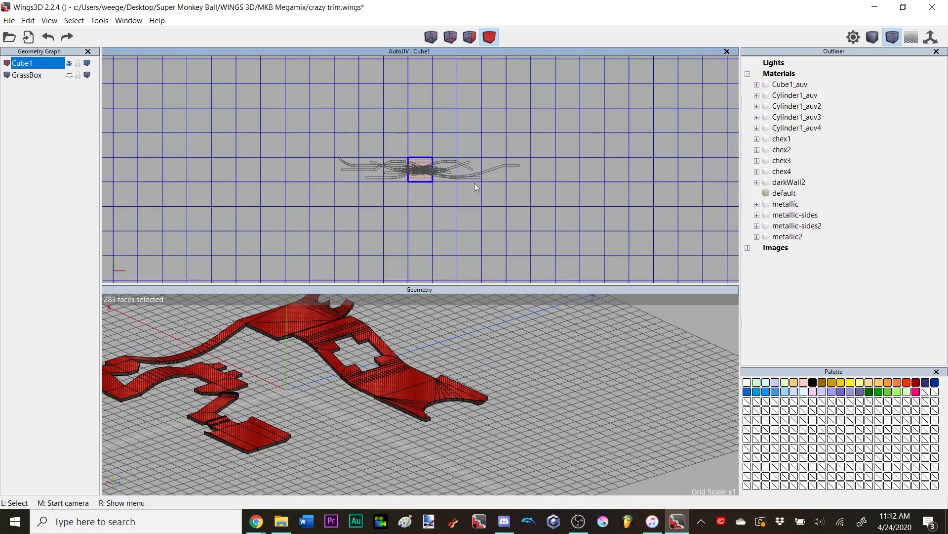
left_click(433, 38)
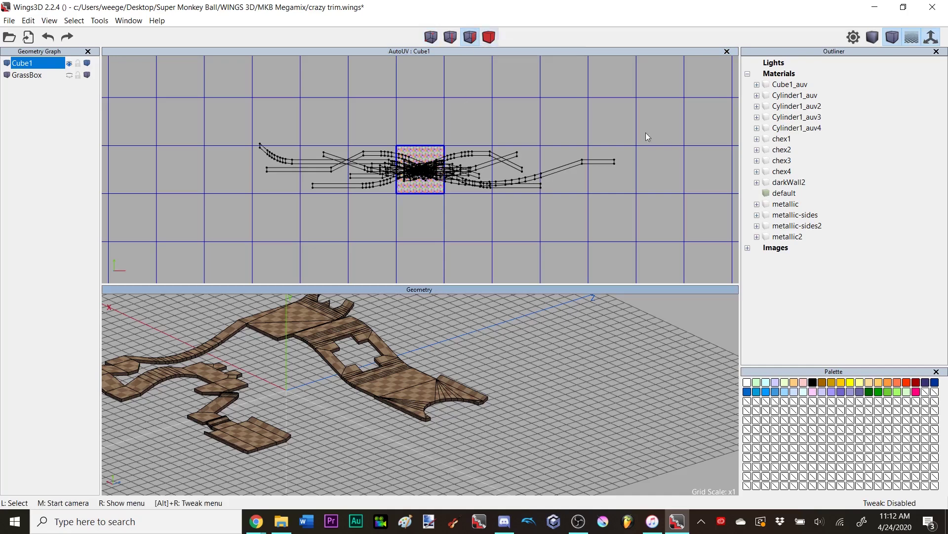
left_click(421, 383)
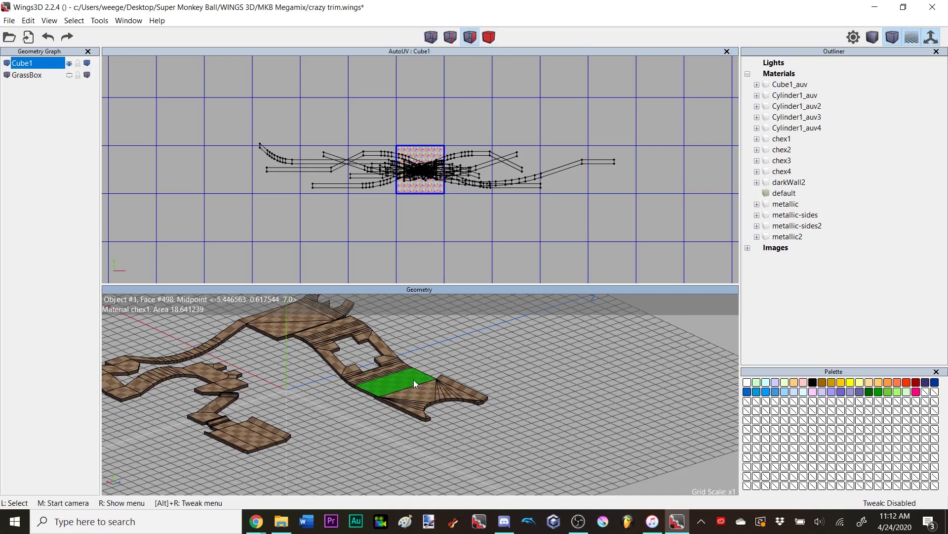
left_click(414, 380)
scroll(430, 368, "up", 3)
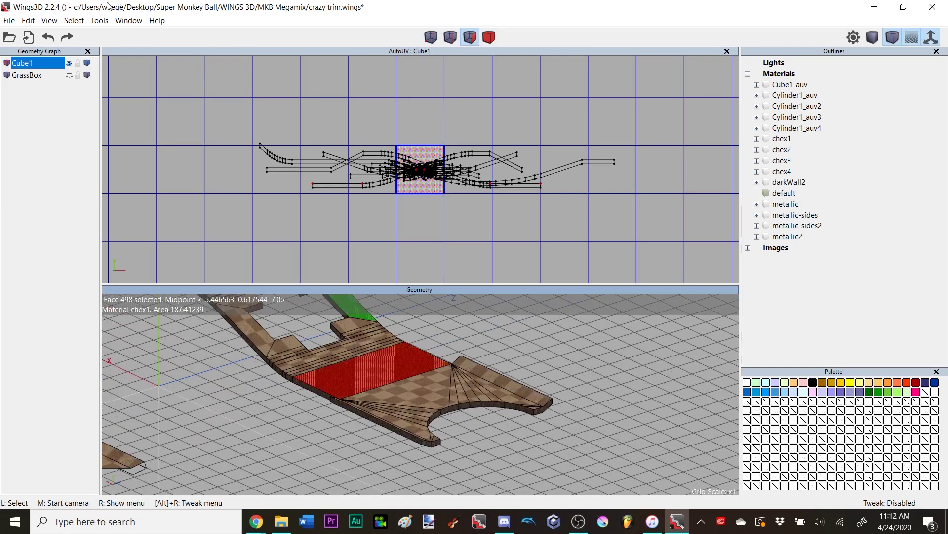
left_click(86, 21)
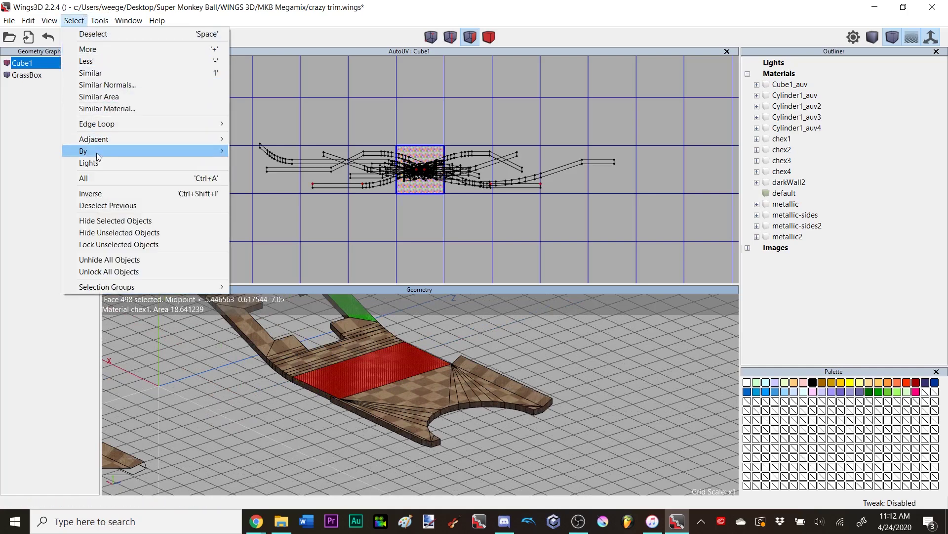
left_click(107, 109)
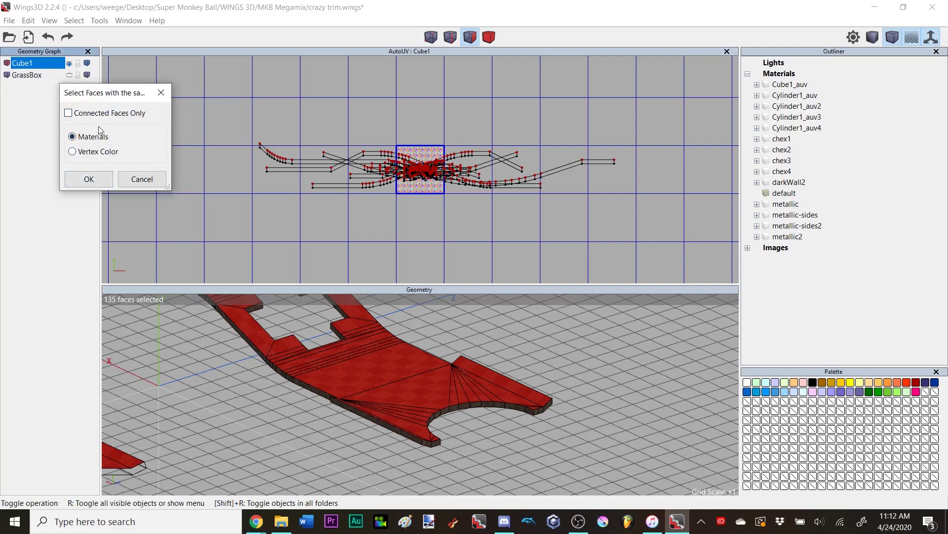
left_click(89, 178)
Move the upper-edge UV vertices of the side charts vertically about nine grid tiles above the unit square, and clear the selection
scroll(384, 324, "down", 5)
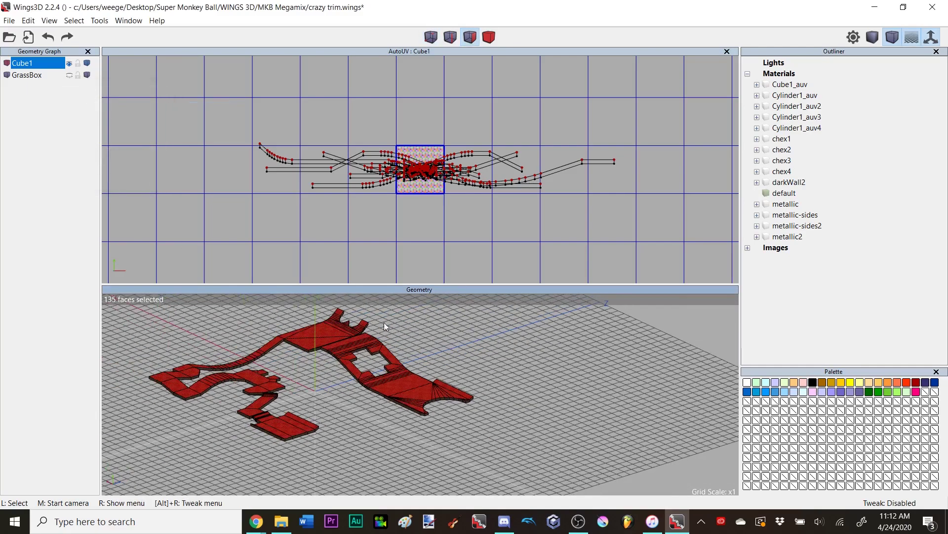
middle_click(383, 322)
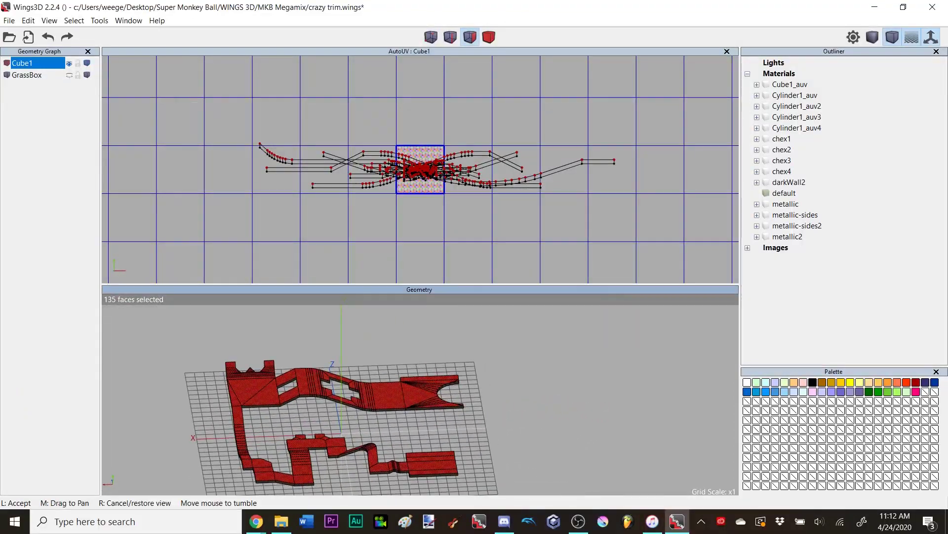
left_click(391, 316)
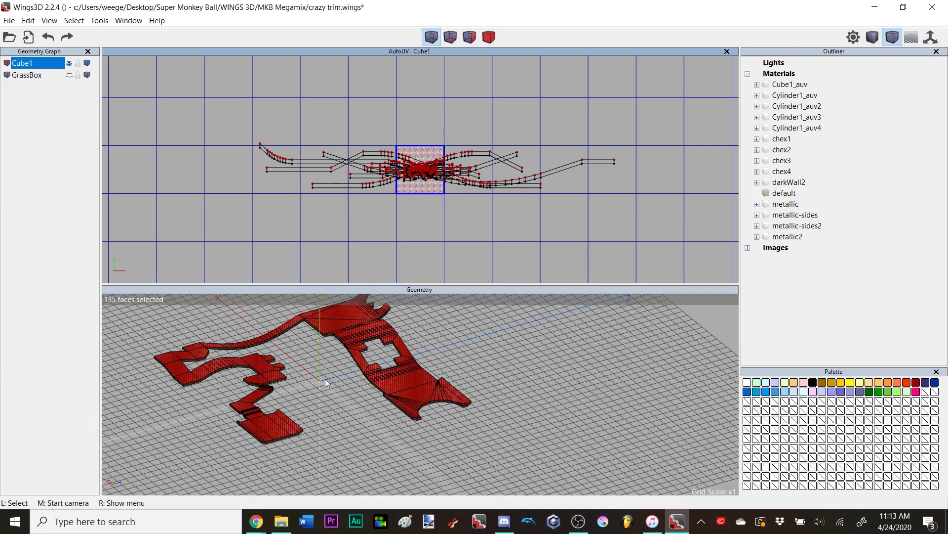
scroll(444, 336, "up", 2)
middle_click(467, 352)
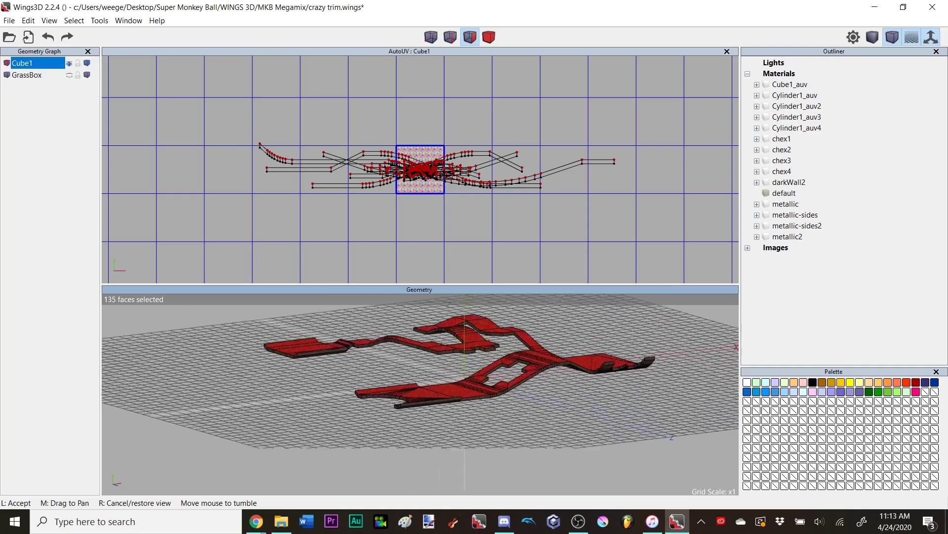
left_click(469, 101)
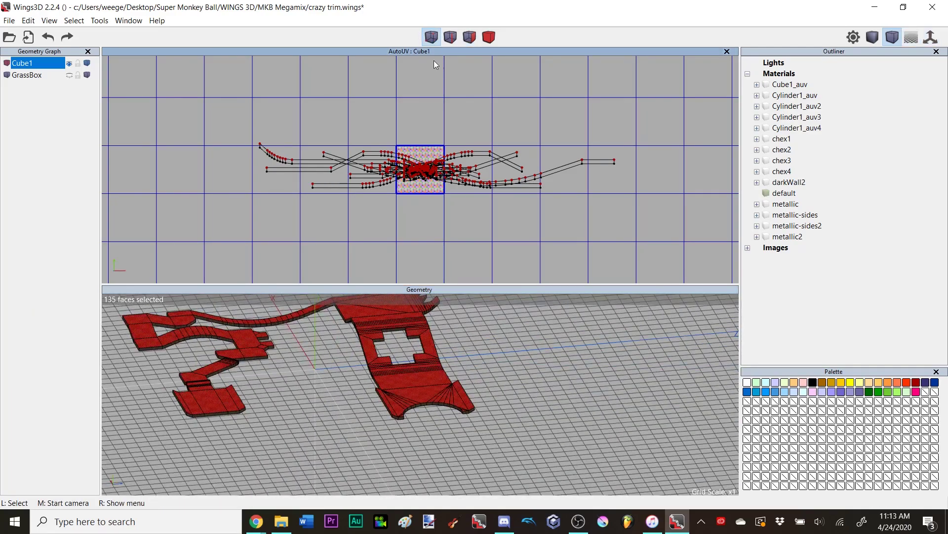
scroll(515, 129, "down", 5)
right_click(494, 93)
left_click(510, 98)
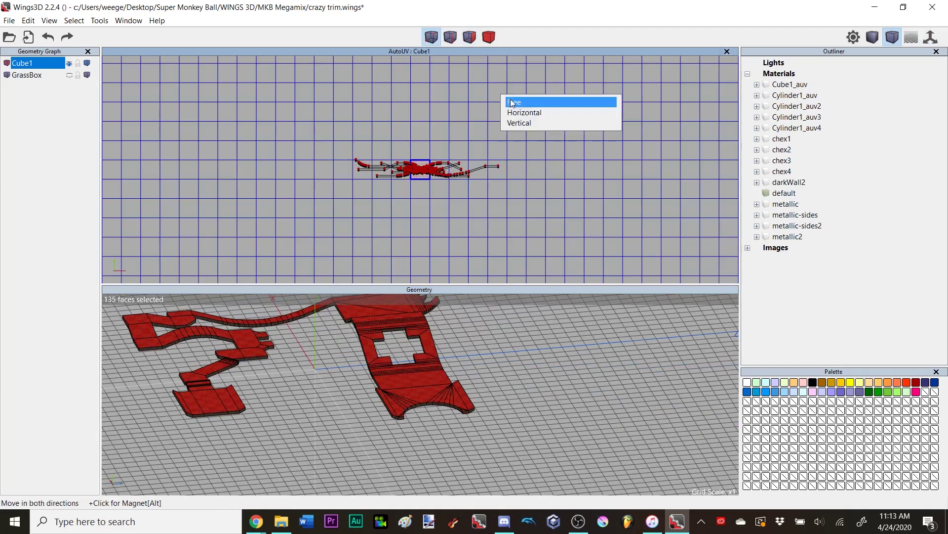
left_click(530, 124)
left_click(530, 125)
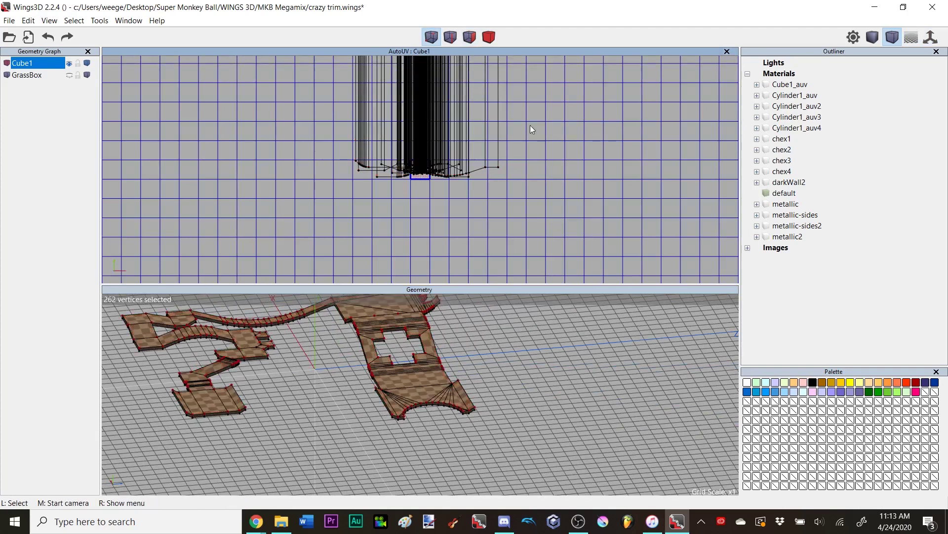
scroll(523, 131, "down", 1)
key("space")
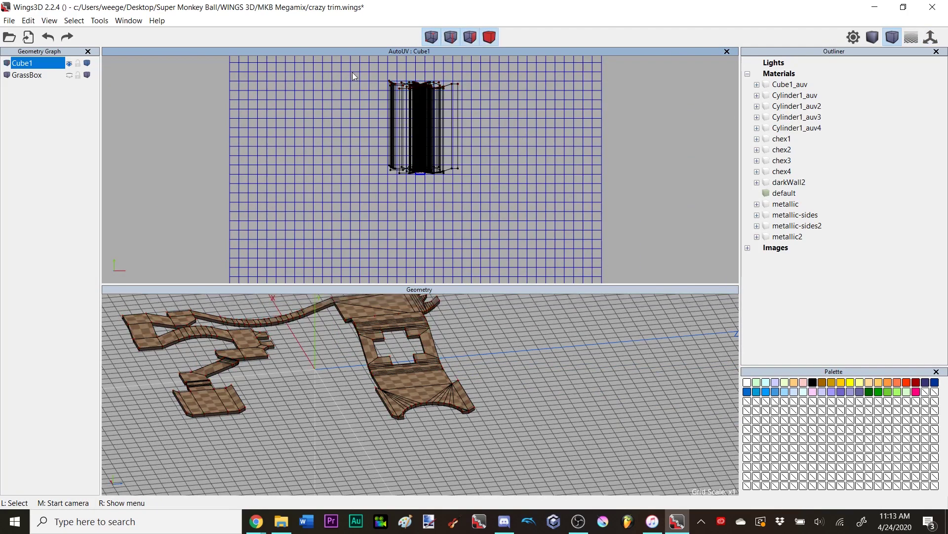
Flatten the upper row and then the lower row of the side charts' UV vertices along Y
left_click_drag(353, 72, 540, 112)
right_click(541, 112)
left_click(531, 144)
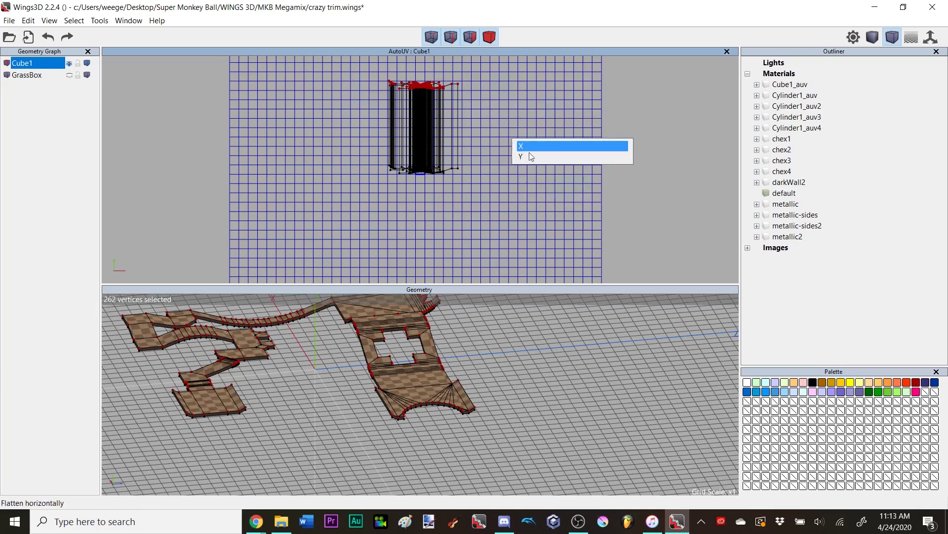
left_click(532, 156)
left_click_drag(484, 157, 354, 194)
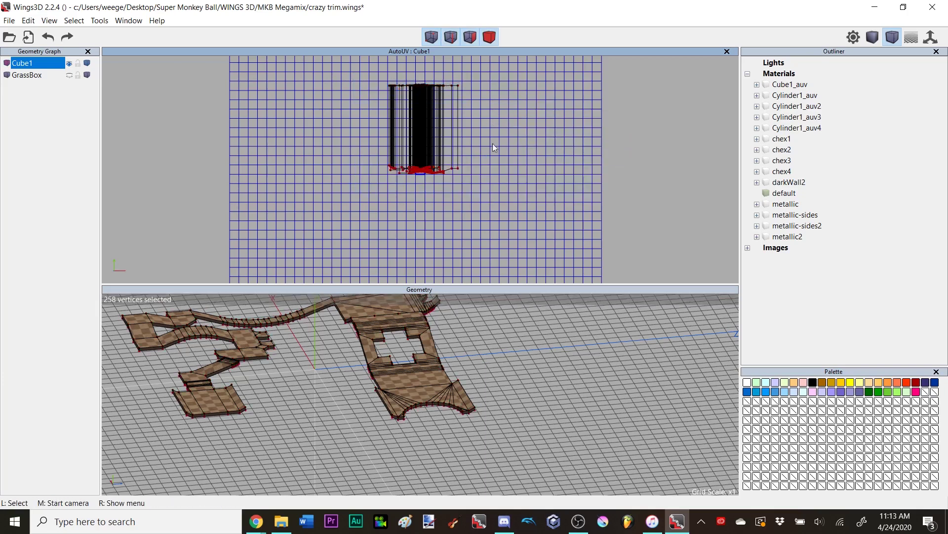
right_click(493, 145)
left_click(505, 178)
left_click(517, 192)
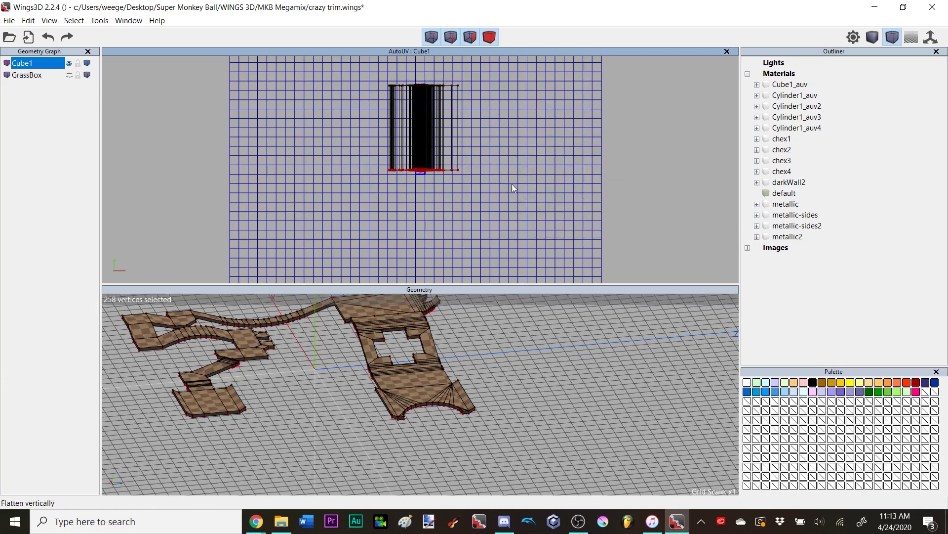
Select all the side-face UV charts and scale them to Max Vertical so they fill the unit square's height
left_click(483, 39)
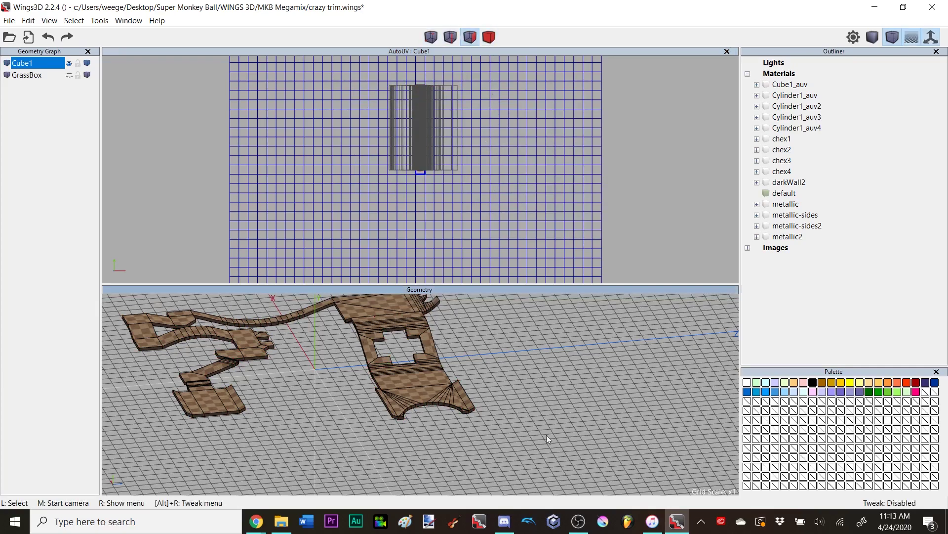
scroll(336, 403, "down", 2)
left_click(438, 148)
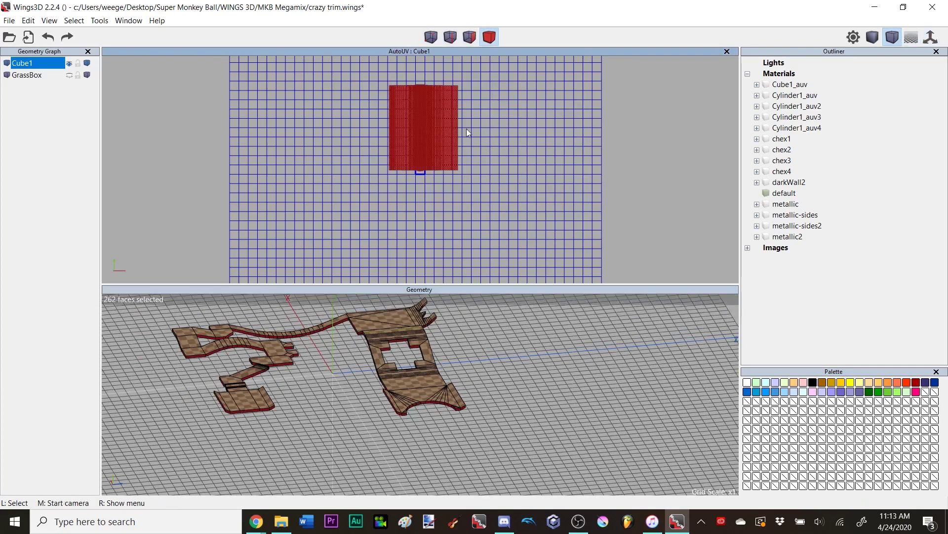
right_click(487, 103)
left_click(501, 118)
left_click(500, 120)
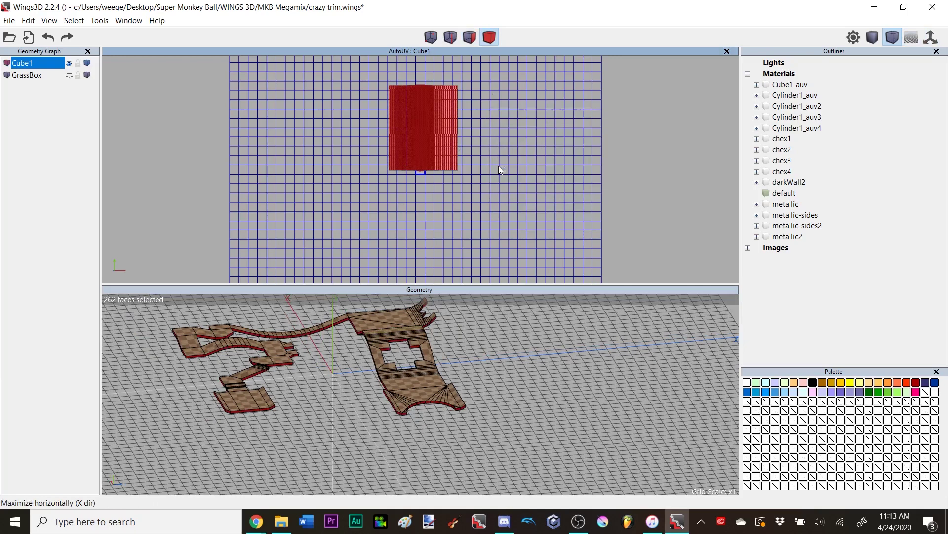
right_click(504, 140)
right_click(496, 123)
left_click(502, 134)
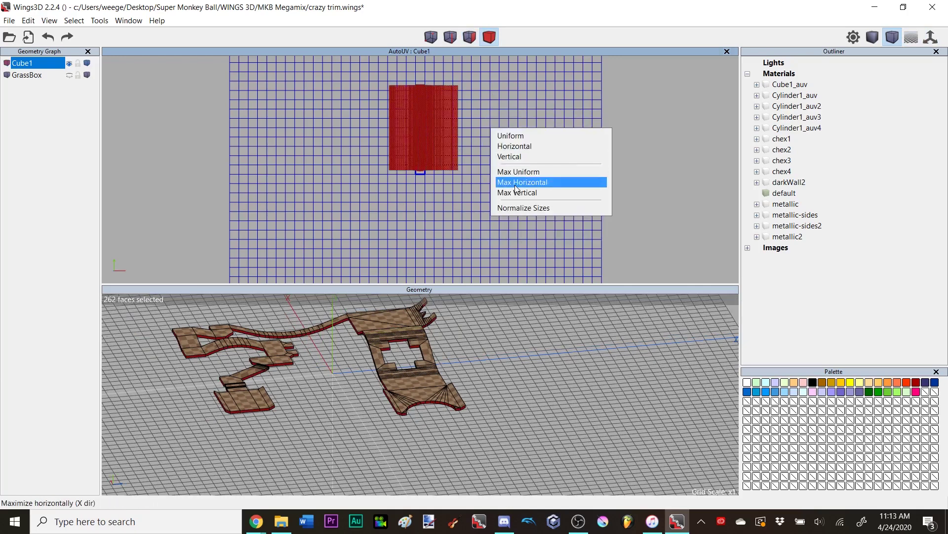
left_click(516, 192)
scroll(419, 205, "up", 7)
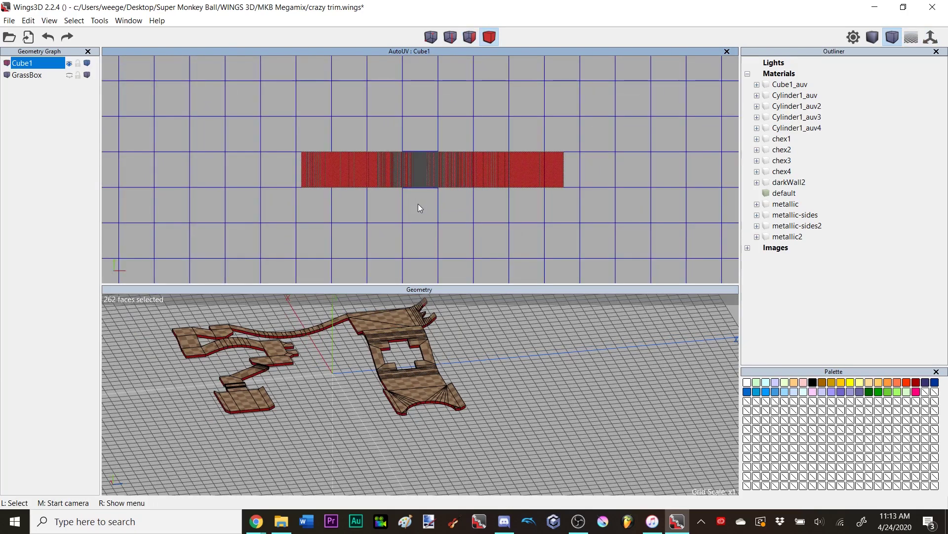
Select the side faces of the track through their UV charts and assign the metallic-sides material to them
left_click(433, 107)
scroll(458, 365, "up", 5)
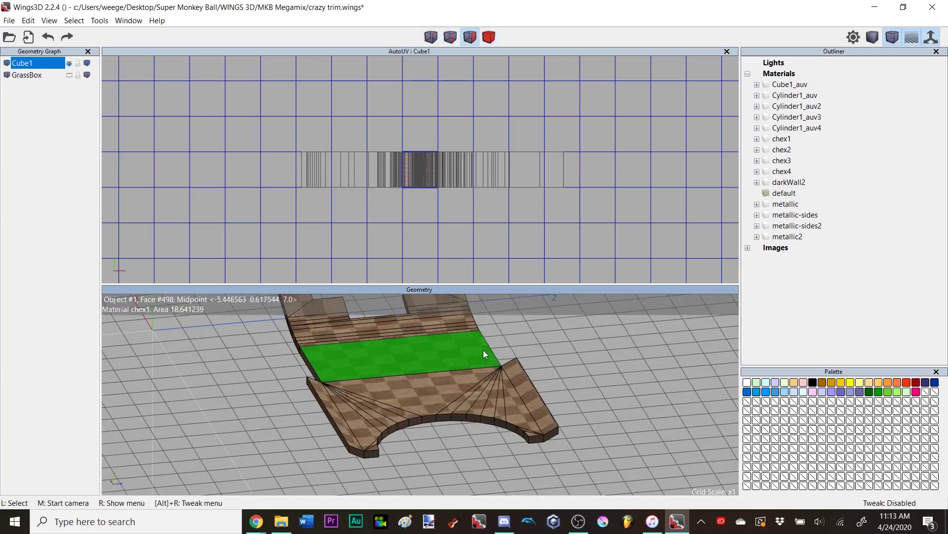
middle_click(484, 350)
left_click(483, 350)
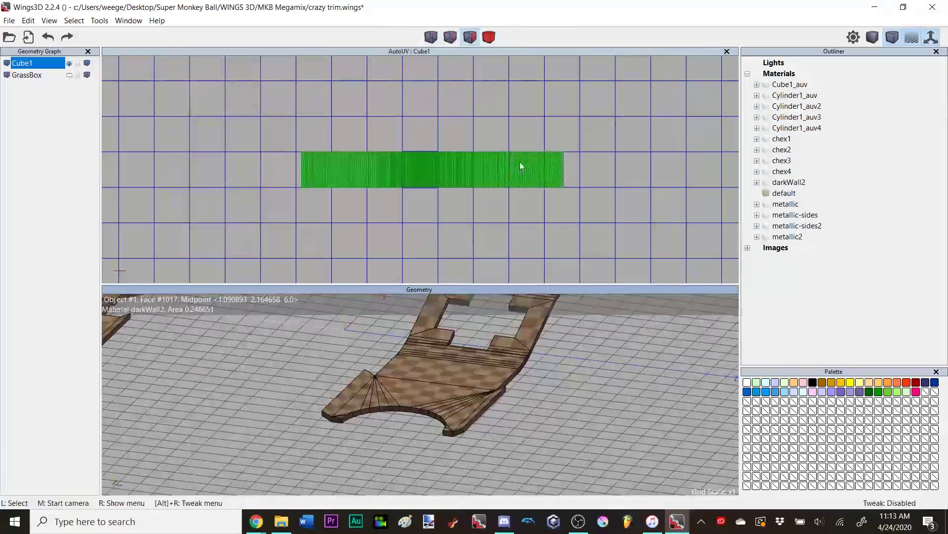
left_click(520, 161)
right_click(543, 389)
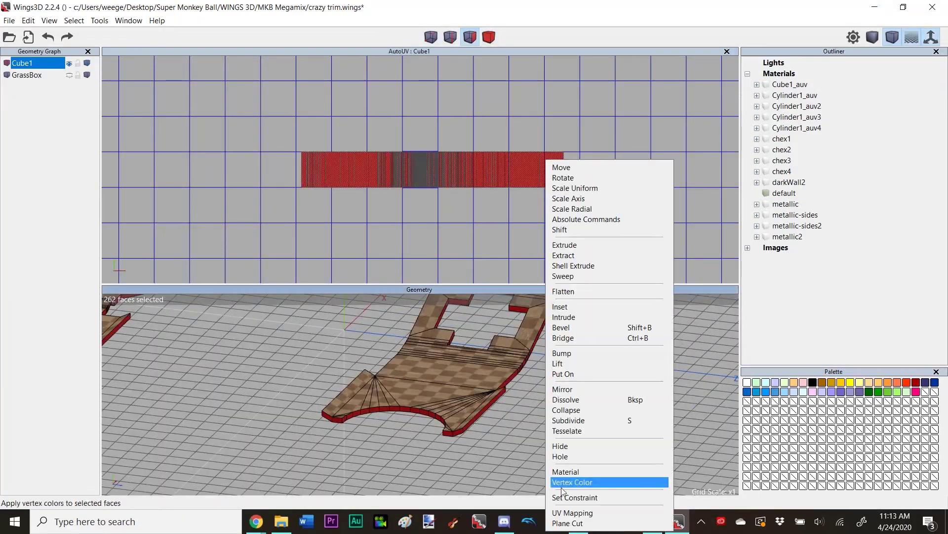
left_click(566, 471)
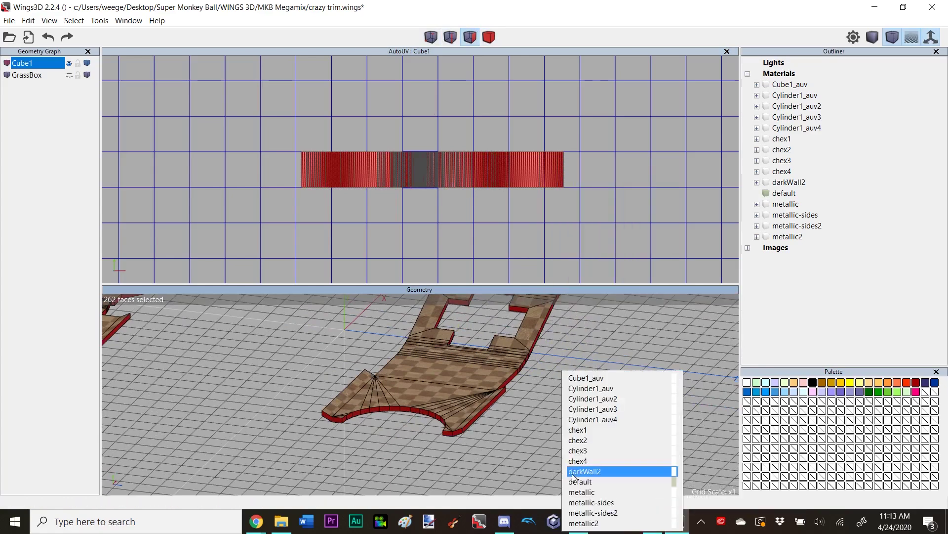
left_click(582, 504)
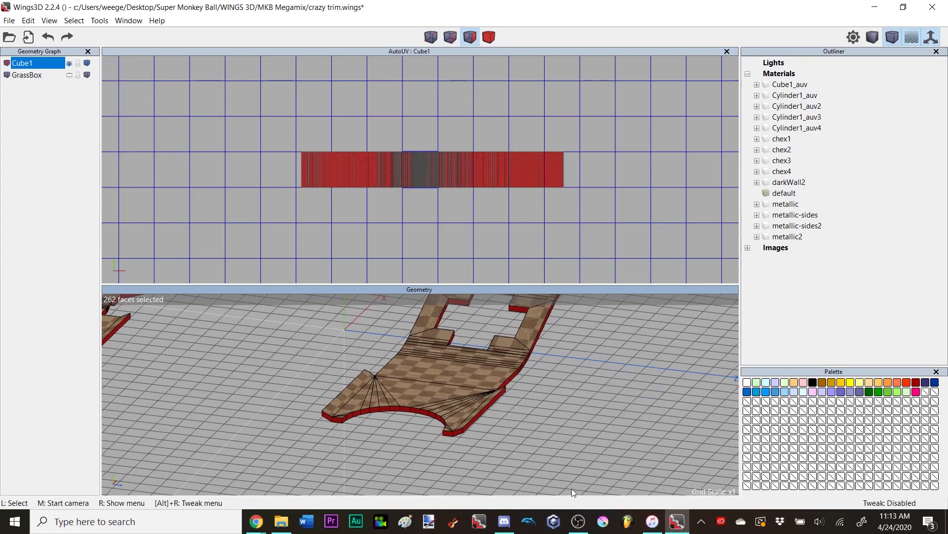
Close the AutoUV editor of Cube1 and clear the face selection
left_click(727, 51)
key("space")
scroll(529, 253, "down", 4)
scroll(529, 248, "down", 2)
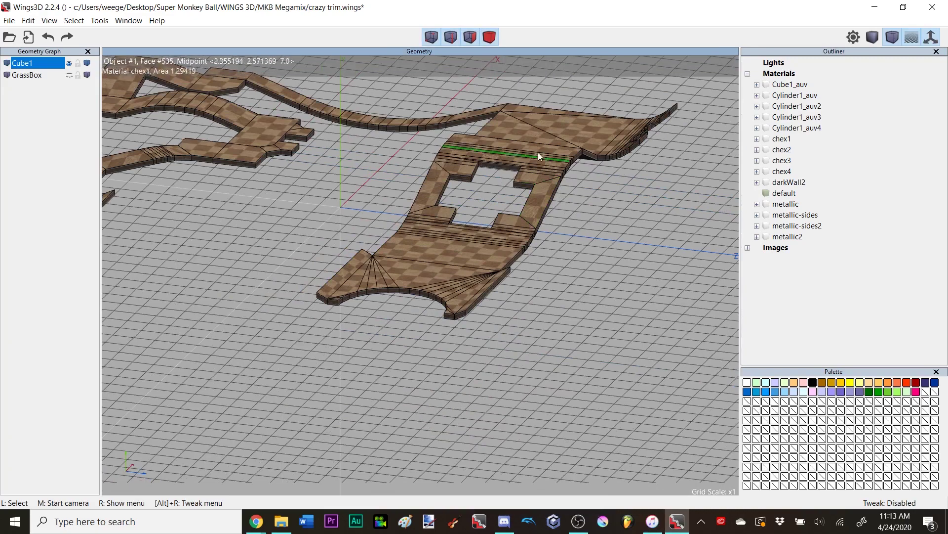
Show the track in a smooth-shaded perspective view without the ground grid and axes, leaving nothing selected
left_click(876, 39)
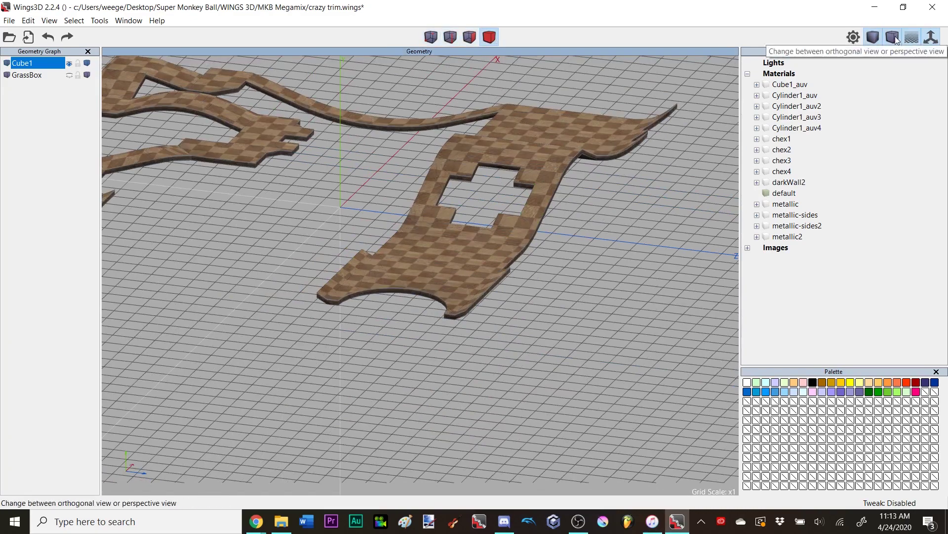
left_click(892, 38)
left_click(913, 38)
left_click(931, 39)
left_click(550, 178)
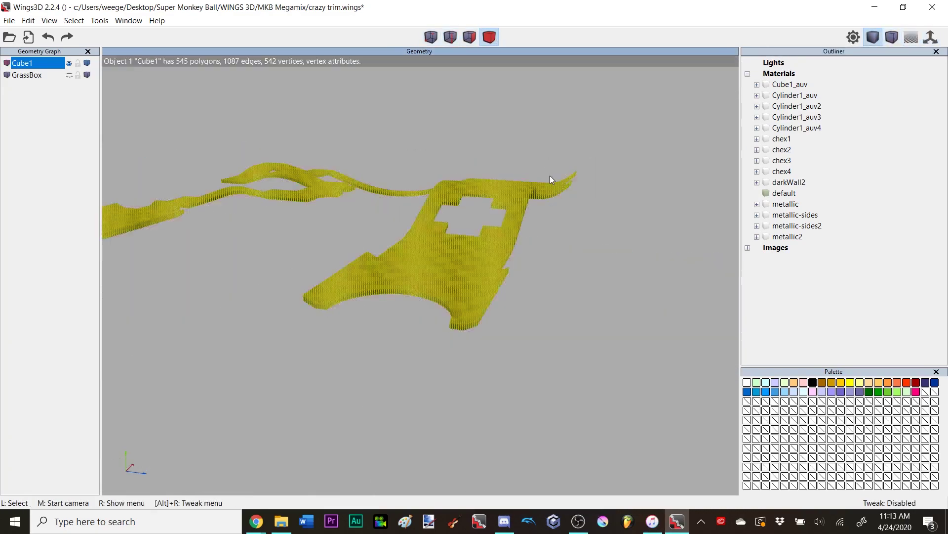
right_click(560, 147)
left_click(596, 372)
key("space")
Examine the checkered top and the metallic side trim around the track's curved cutout and its cross-shaped opening
scroll(575, 356, "up", 4)
middle_click(576, 356)
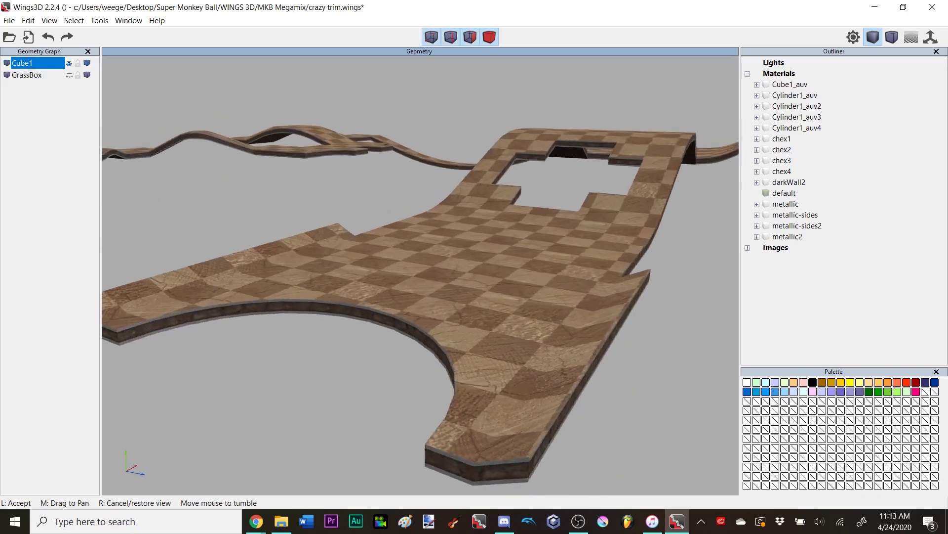
left_click(478, 183)
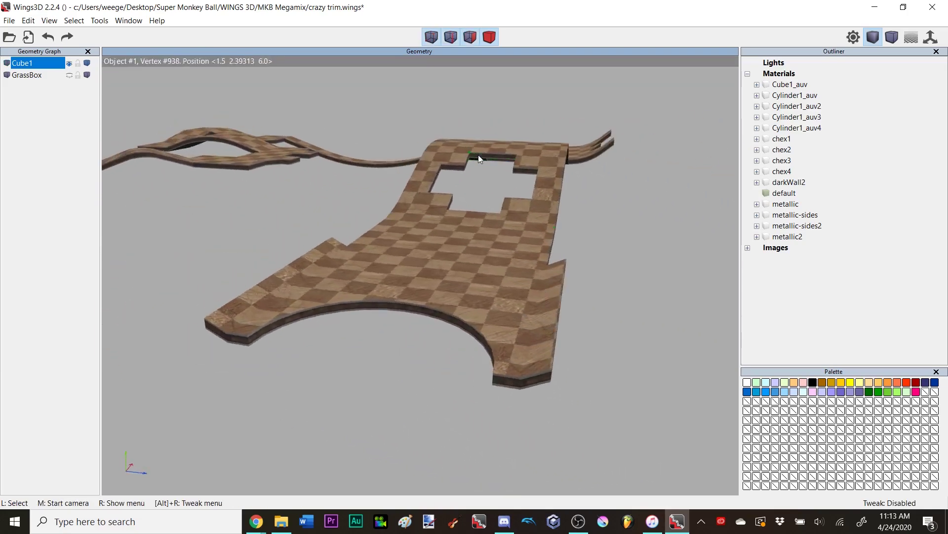
left_click(480, 156)
key("a")
scroll(432, 222, "up", 5)
middle_click(430, 235)
left_click(431, 235)
key("space")
scroll(430, 235, "down", 4)
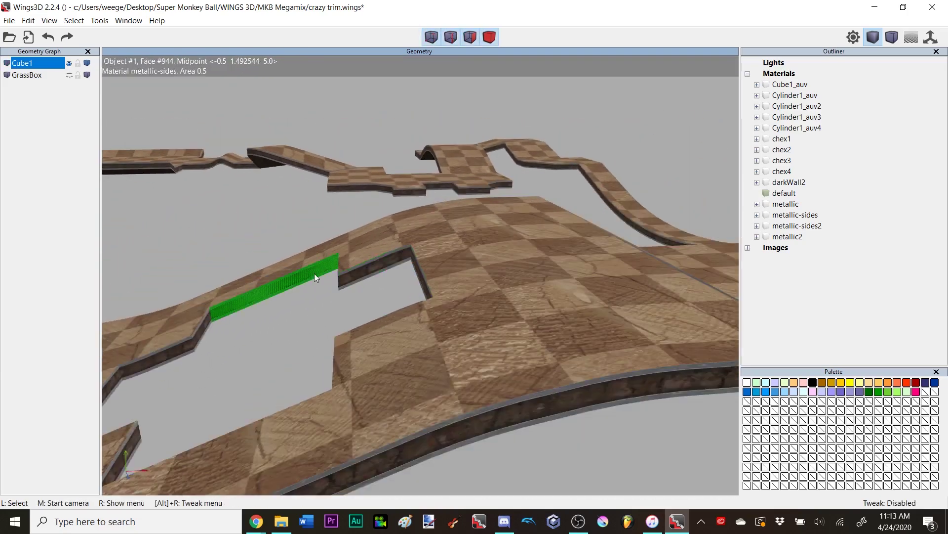
Examine the inner side faces of the cross-shaped opening up close, and the textures on the distant branching track section
left_click(314, 274)
key("a")
key("space")
scroll(372, 339, "up", 4)
middle_click(371, 339)
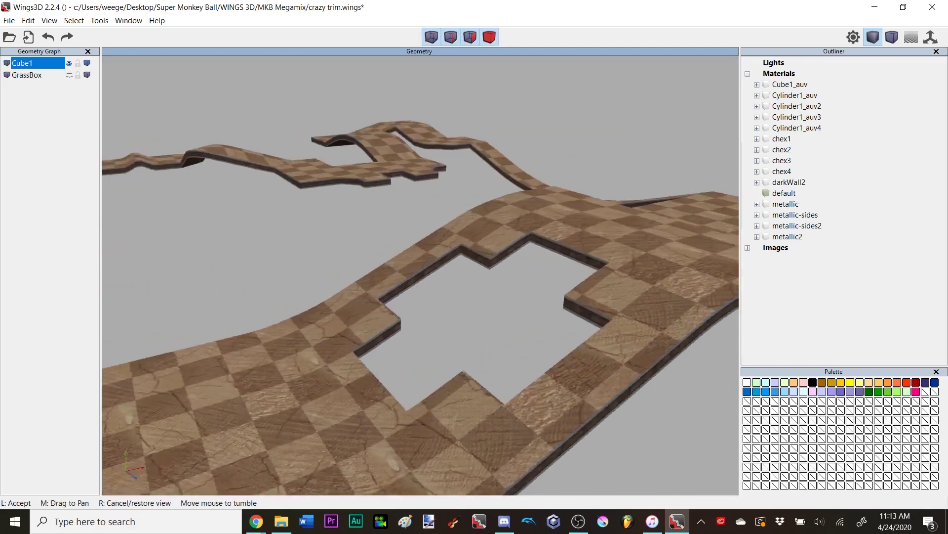
left_click(282, 195)
left_click(313, 174)
key("a")
key("space")
middle_click(324, 200)
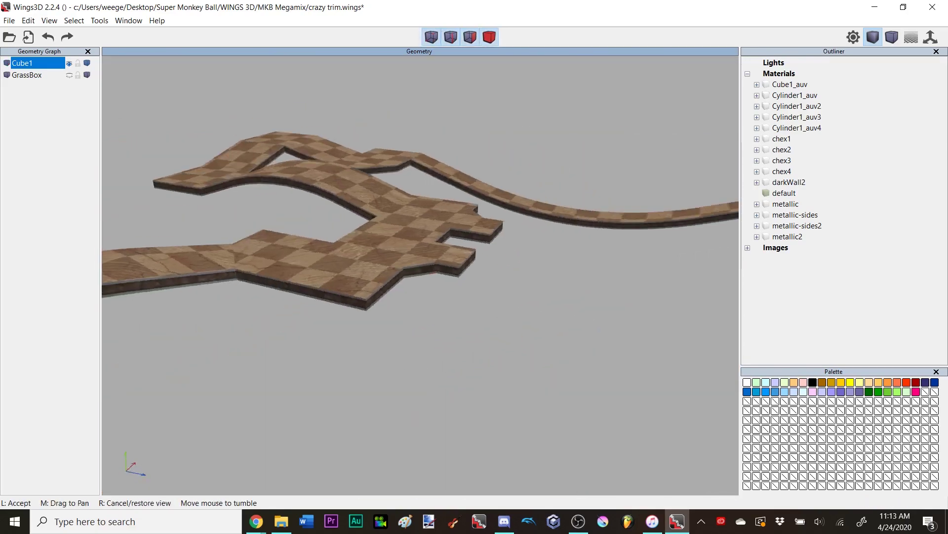
Examine the checkered top and side trim around the triangular gap of the branching section and along the narrow curved ramp
left_click(324, 200)
left_click(247, 183)
key("a")
scroll(246, 183, "up", 5)
key("space")
middle_click(247, 182)
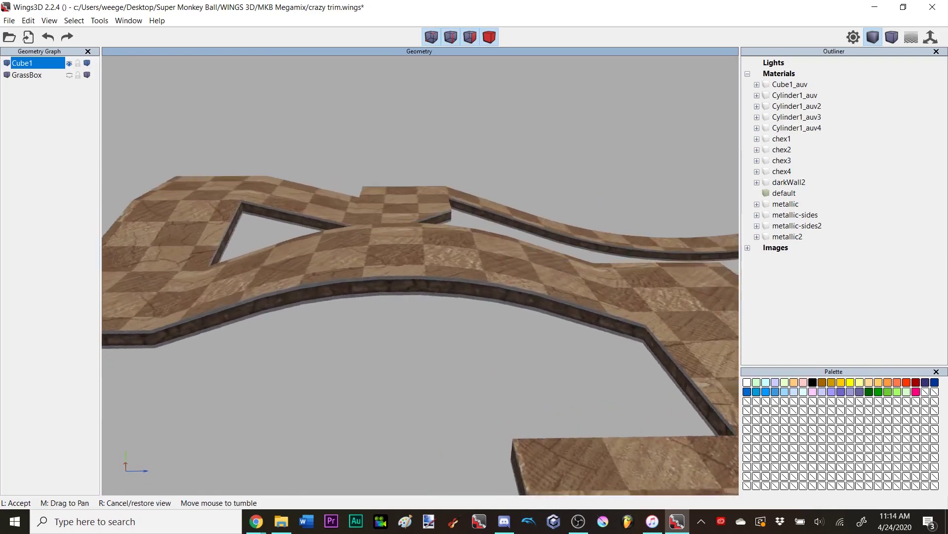
left_click(633, 256)
middle_click(601, 261)
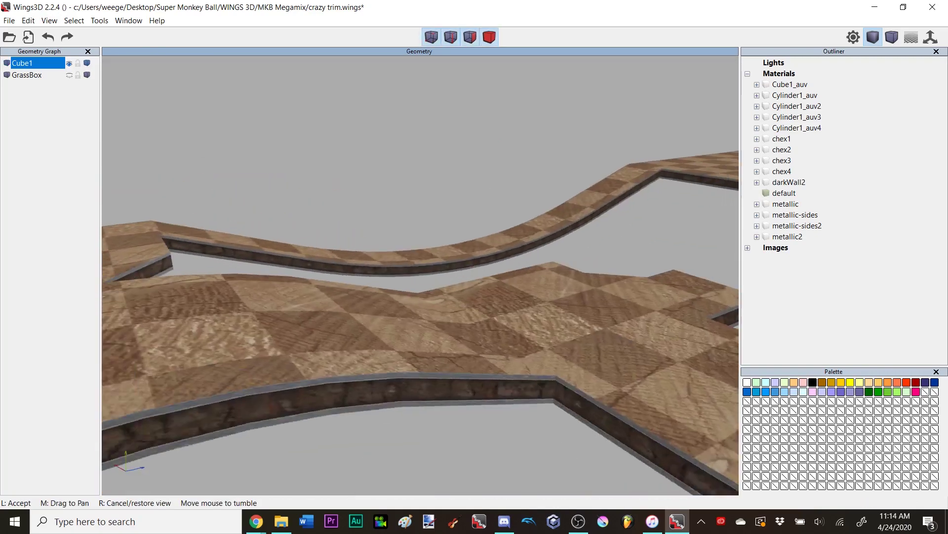
left_click(323, 215)
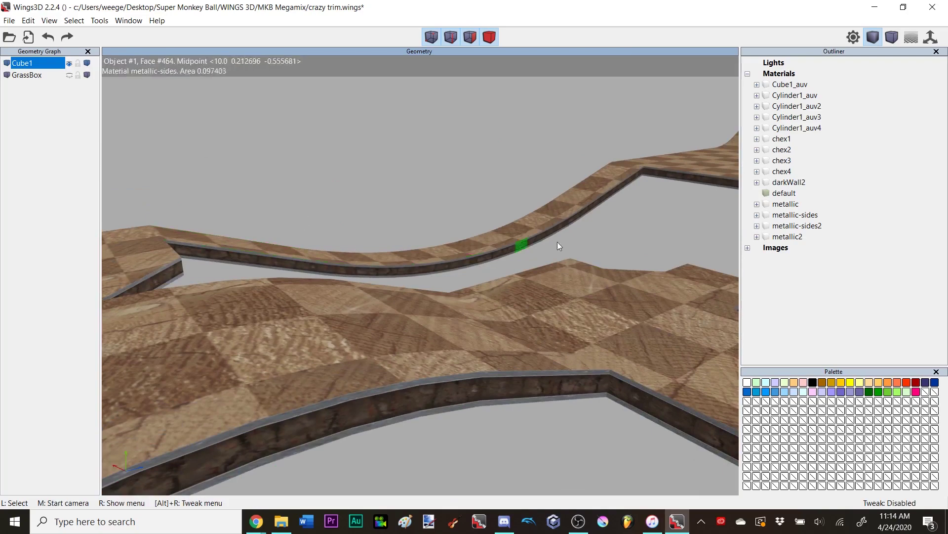
scroll(612, 222, "down", 3)
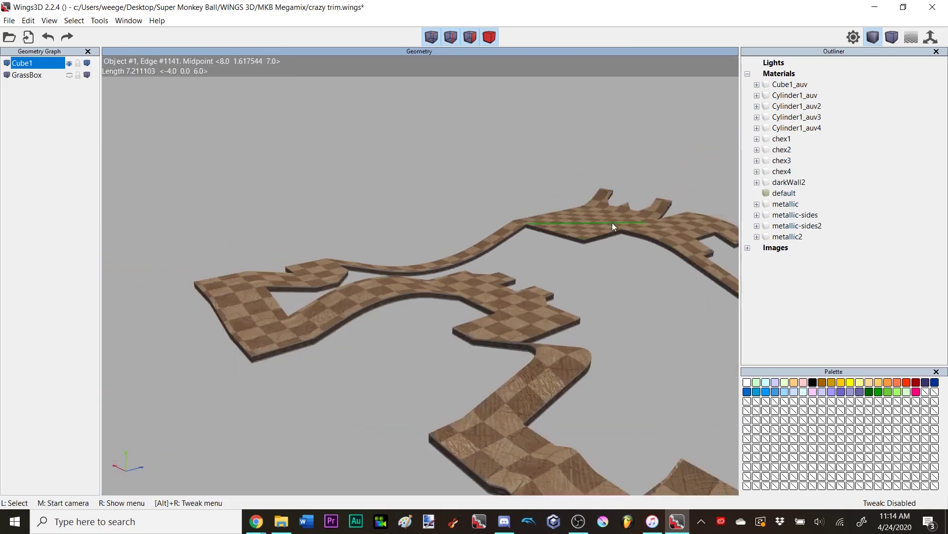
Examine the textures on the forked platform and the raised hump with its rectangular and cross-shaped openings
left_click(610, 196)
key("a")
middle_click(554, 234)
left_click(553, 234)
key("space")
middle_click(554, 235)
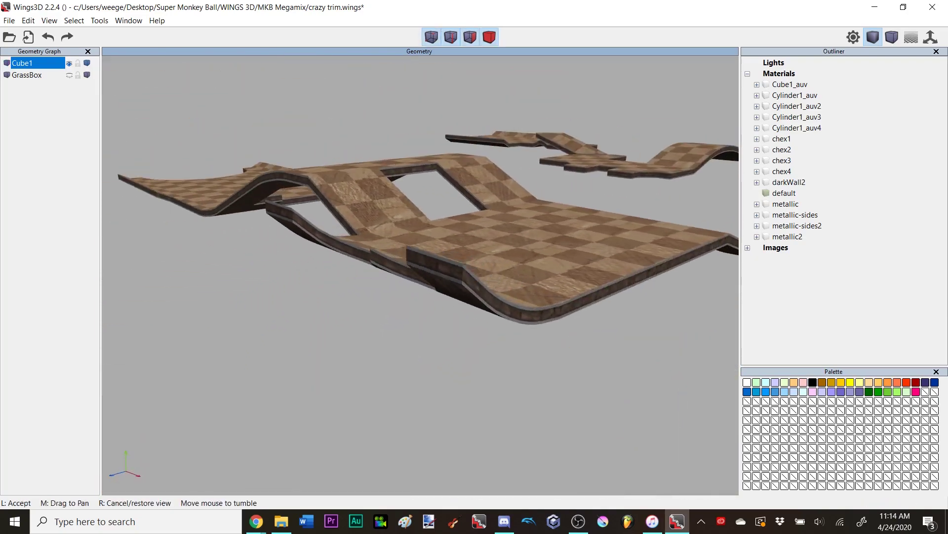
left_click(436, 276)
scroll(437, 276, "down", 3)
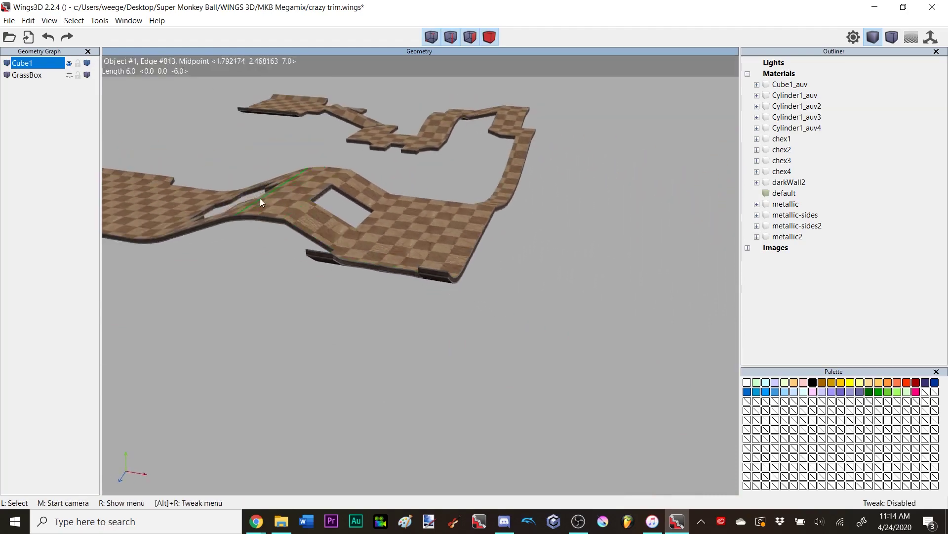
left_click(273, 206)
key("a")
middle_click(276, 207)
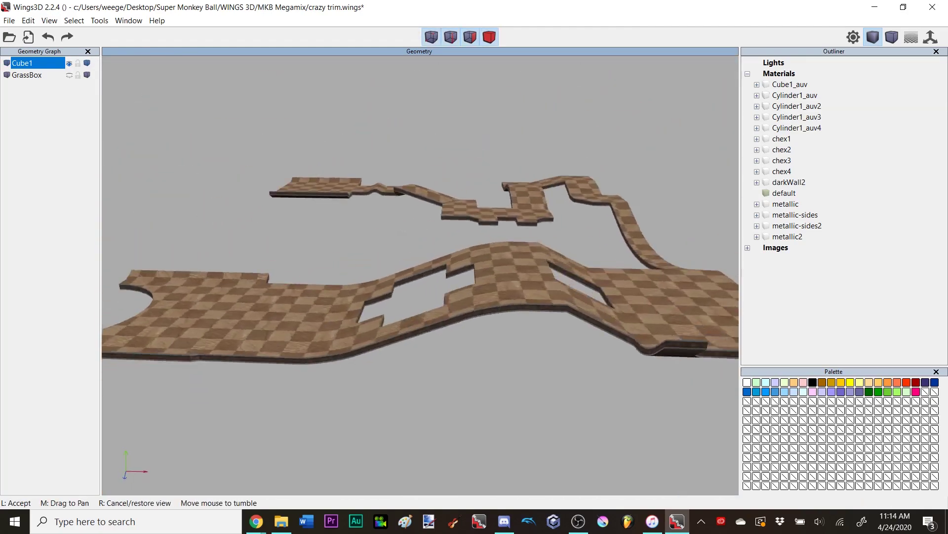
Examine the top and side textures at the track end with the semicircular cutout
left_click(144, 269)
left_click(171, 266)
key("a")
scroll(216, 281, "up", 3)
middle_click(215, 280)
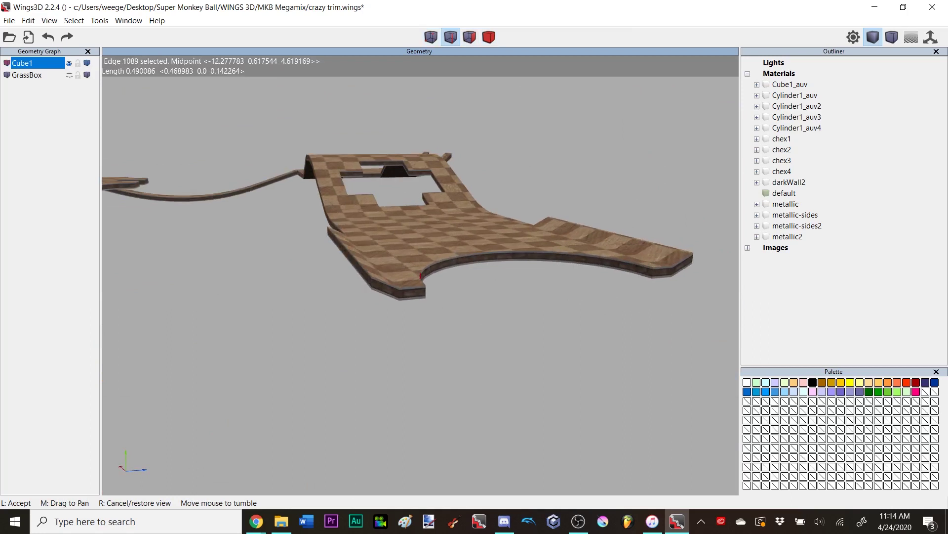
left_click(388, 288)
middle_click(387, 288)
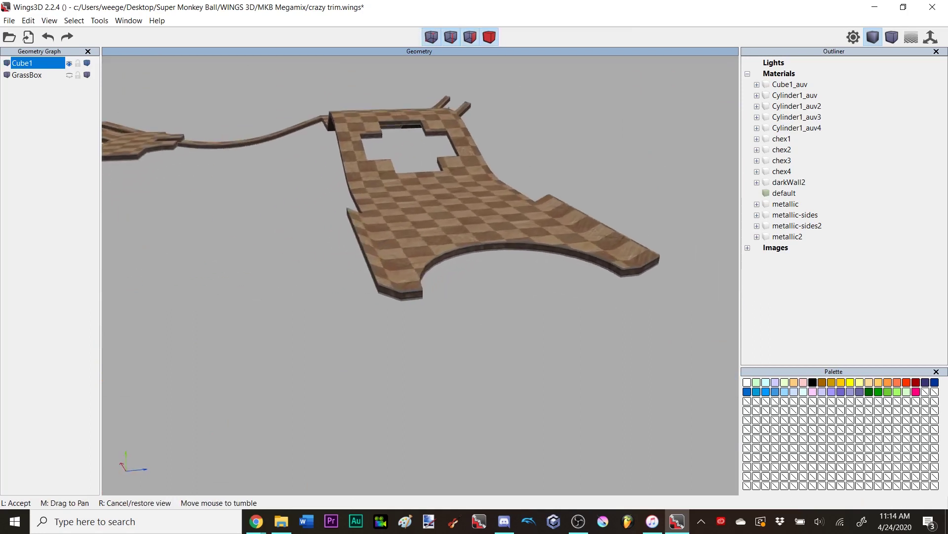
left_click(385, 285)
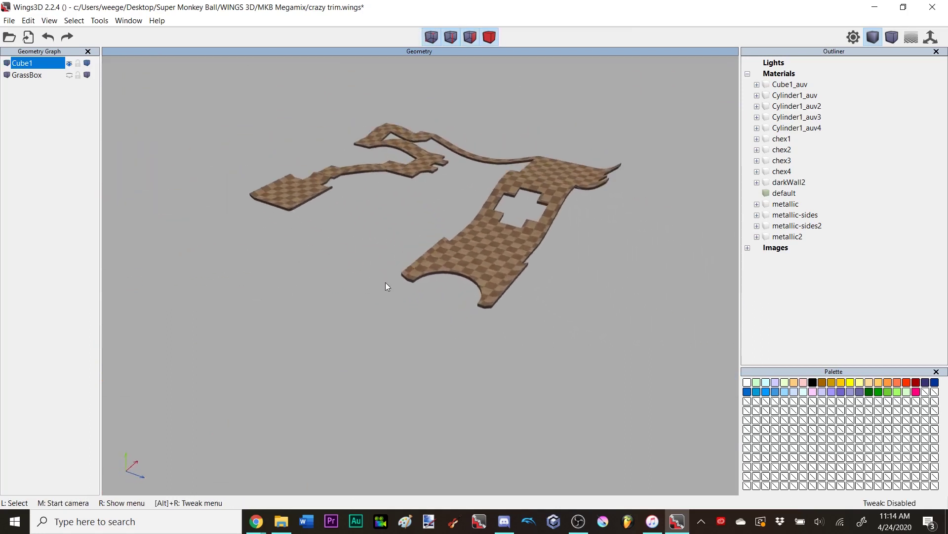
Inspect the fully textured track as a whole from opposite sides, checking the checkered surface across all sections
key("a")
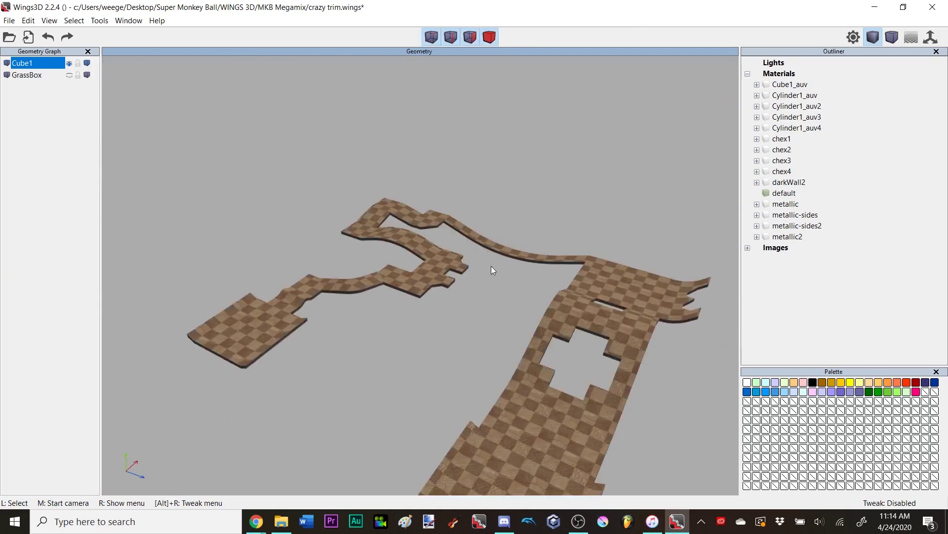
middle_click(491, 266)
left_click(492, 265)
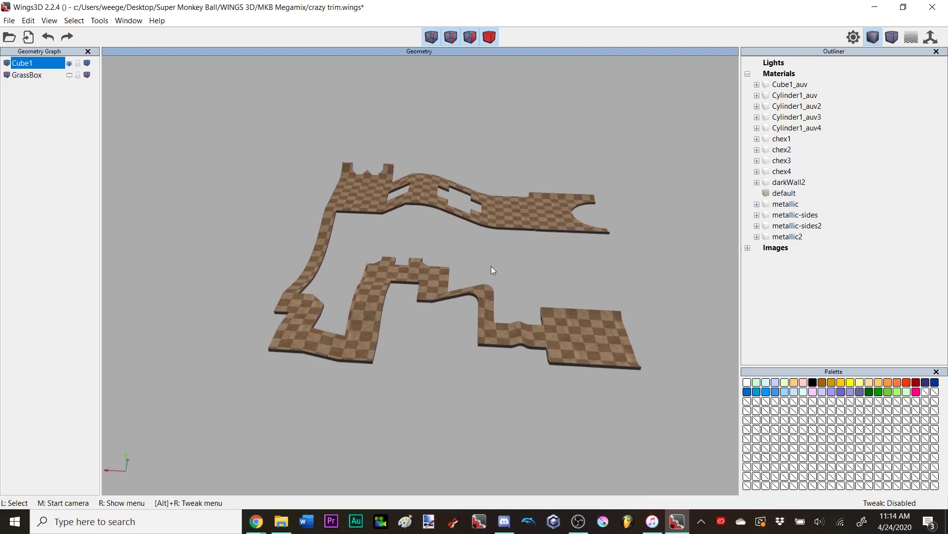
scroll(486, 268, "up", 3)
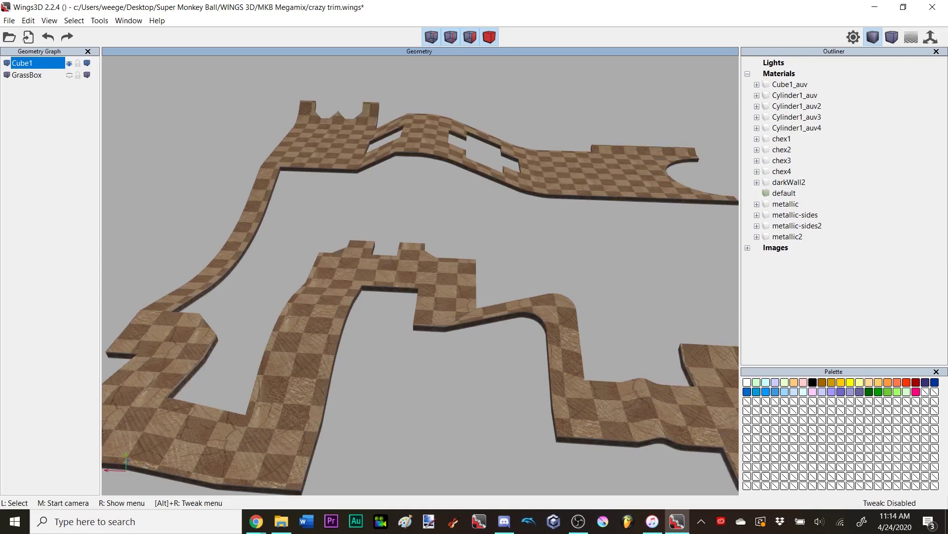
middle_click(485, 268)
scroll(485, 268, "down", 3)
left_click(453, 191)
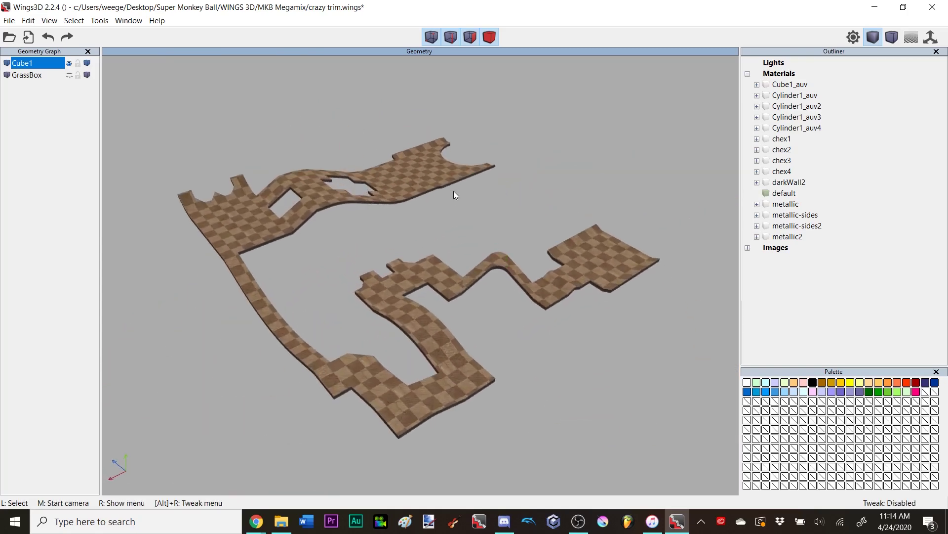